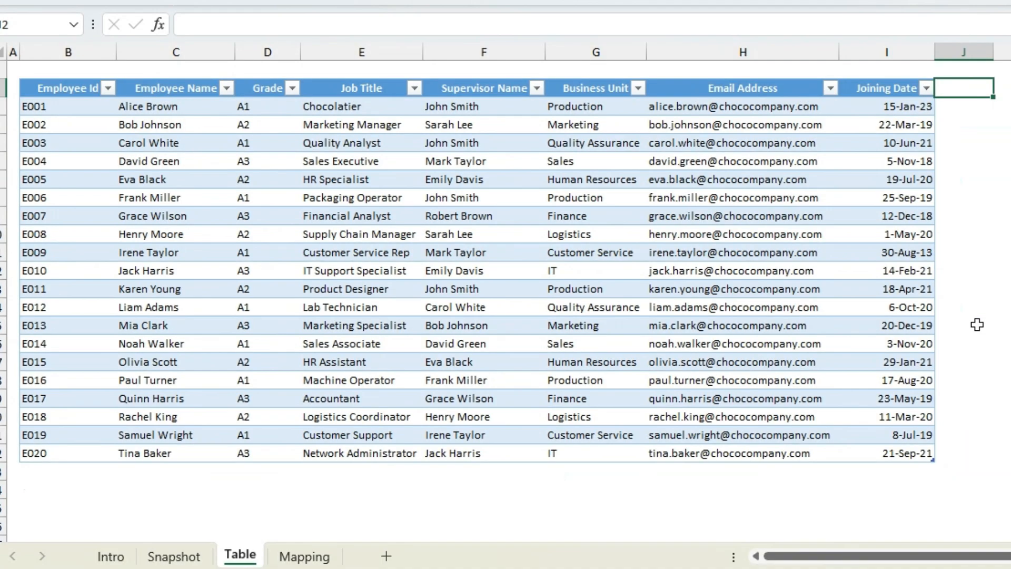
Compare the Grade column of the employee table with the grades and salary ranges on the Mapping sheet.
{"action": "left_click", "coordinate": [251, 108]}
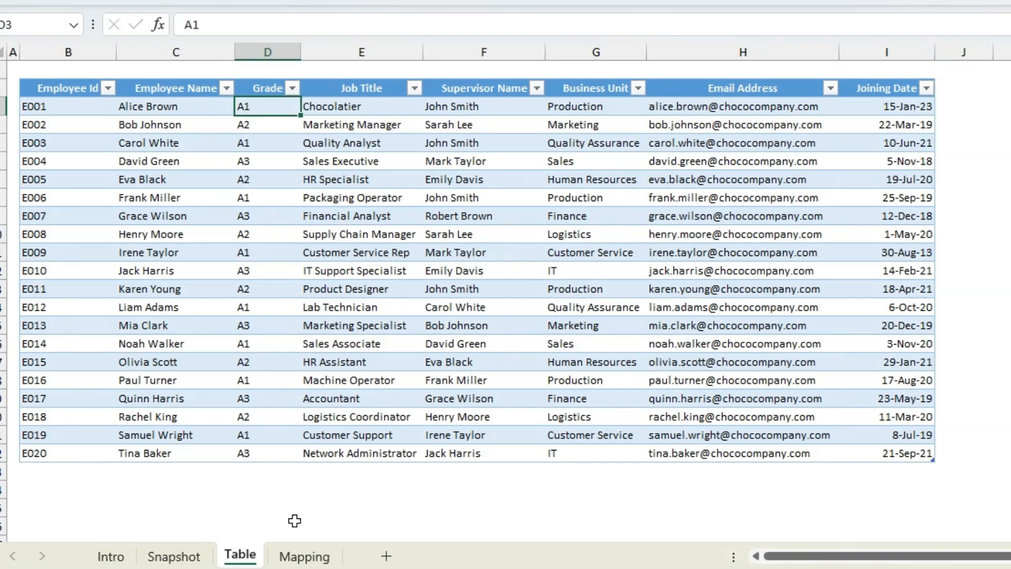
{"action": "left_click", "coordinate": [305, 556]}
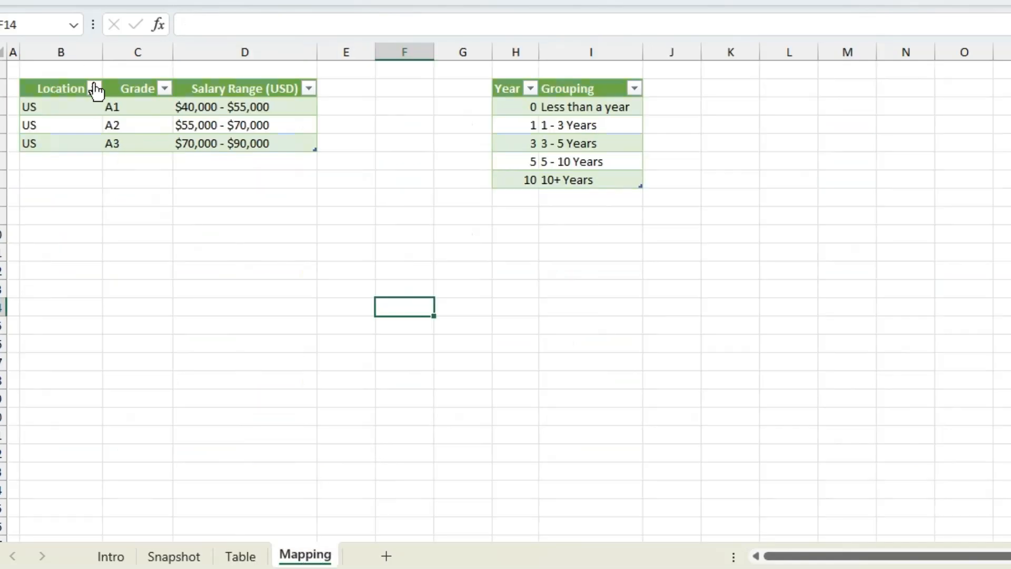
{"action": "left_click", "coordinate": [116, 106]}
{"action": "left_click", "coordinate": [235, 107]}
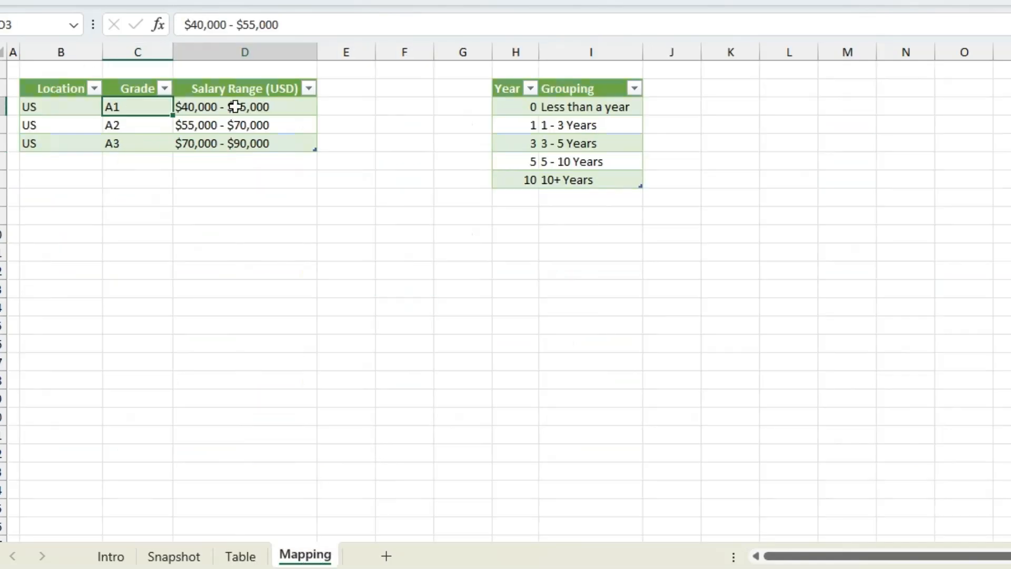
{"action": "left_click", "coordinate": [238, 556]}
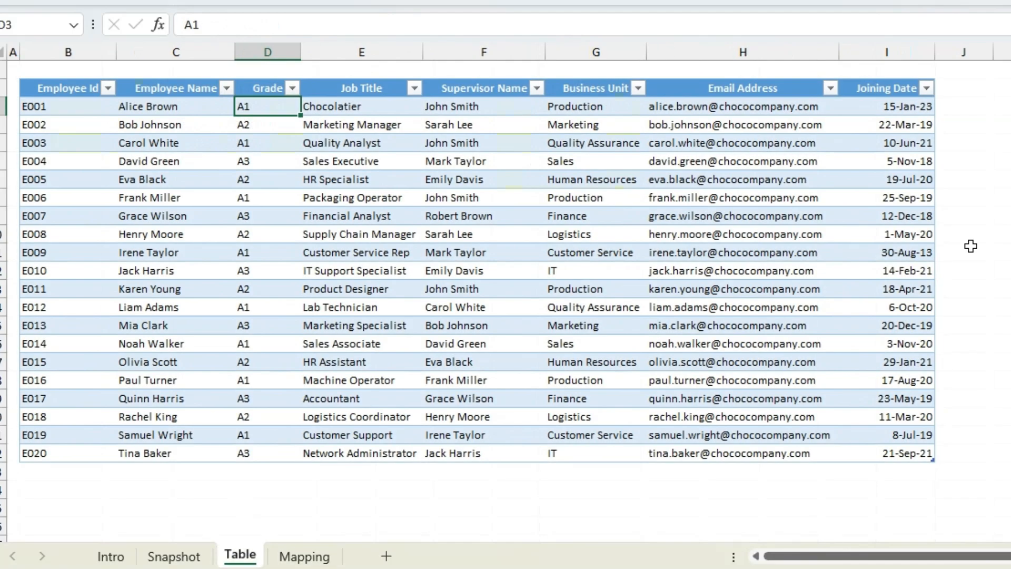
Insert a VLOOKUP function in cell J3, the first data row just beyond the Joining Date column.
{"action": "left_click", "coordinate": [957, 104]}
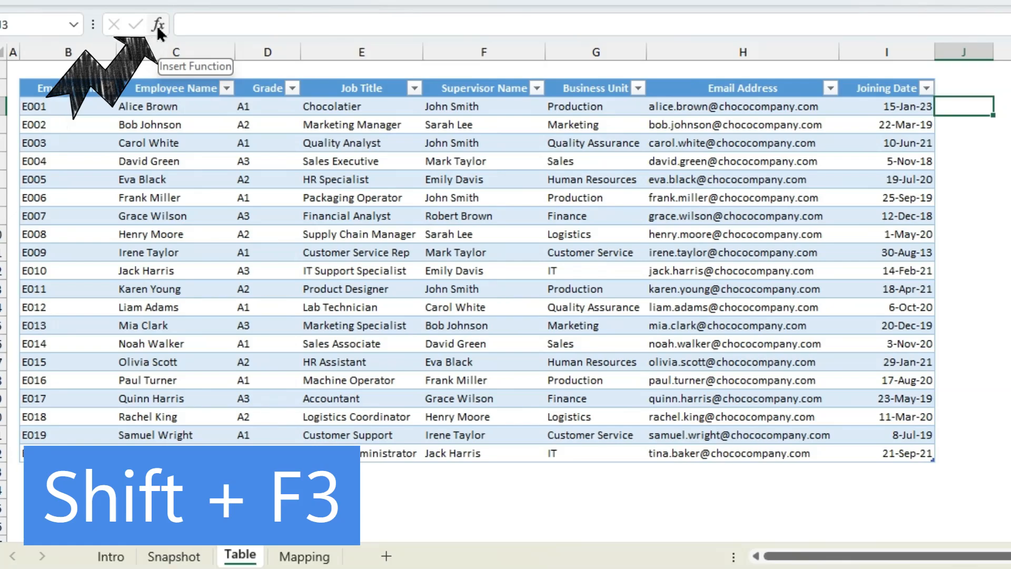
{"action": "key", "text": "shift+F3"}
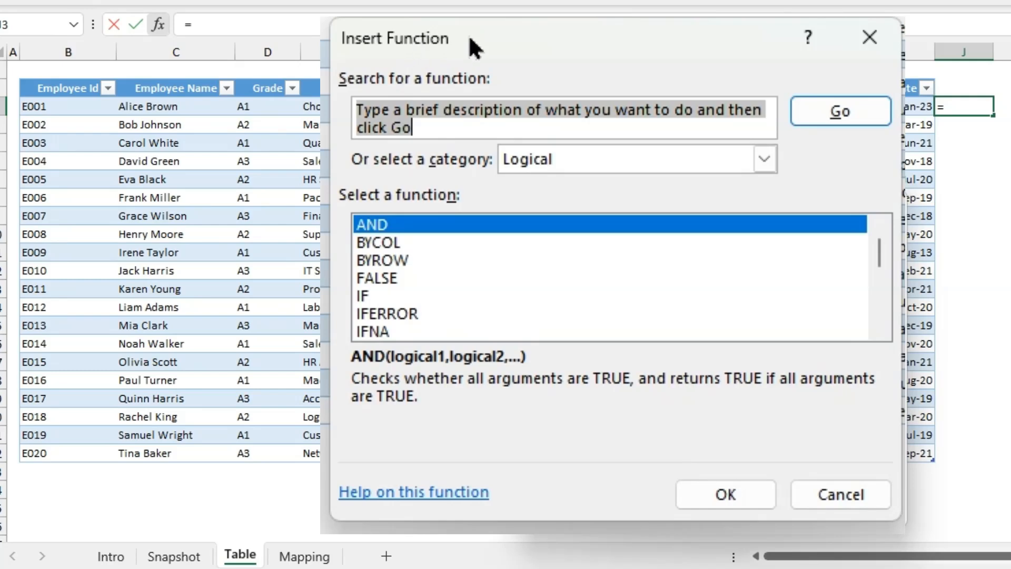
{"action": "type", "text": "vlookup"}
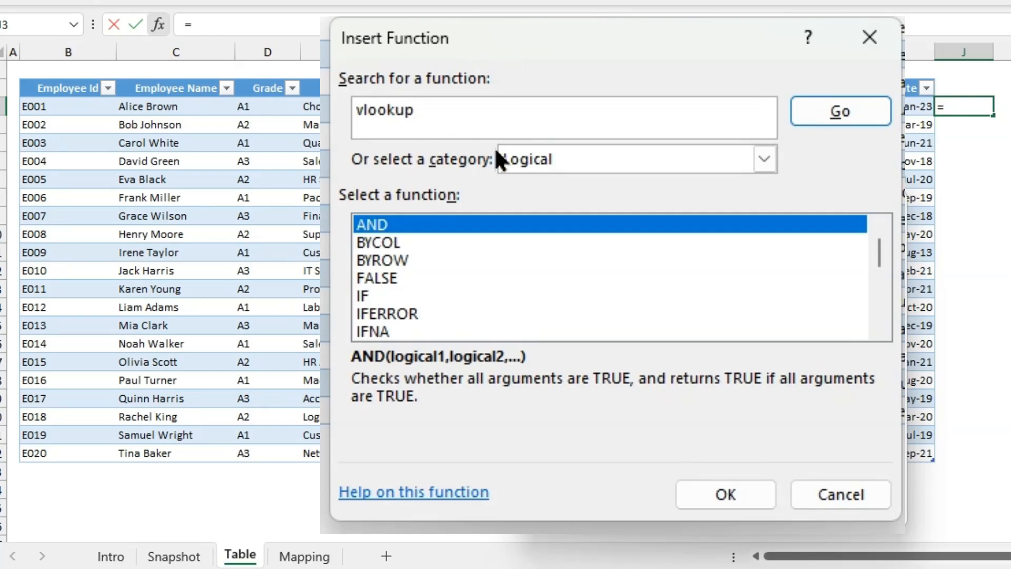
{"action": "left_click", "coordinate": [846, 111]}
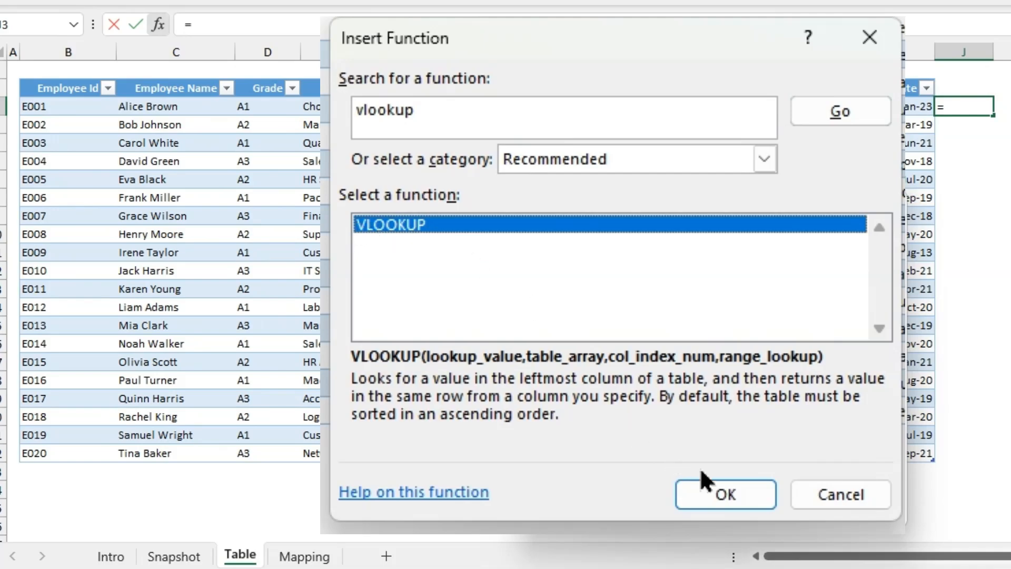
{"action": "left_click", "coordinate": [713, 492]}
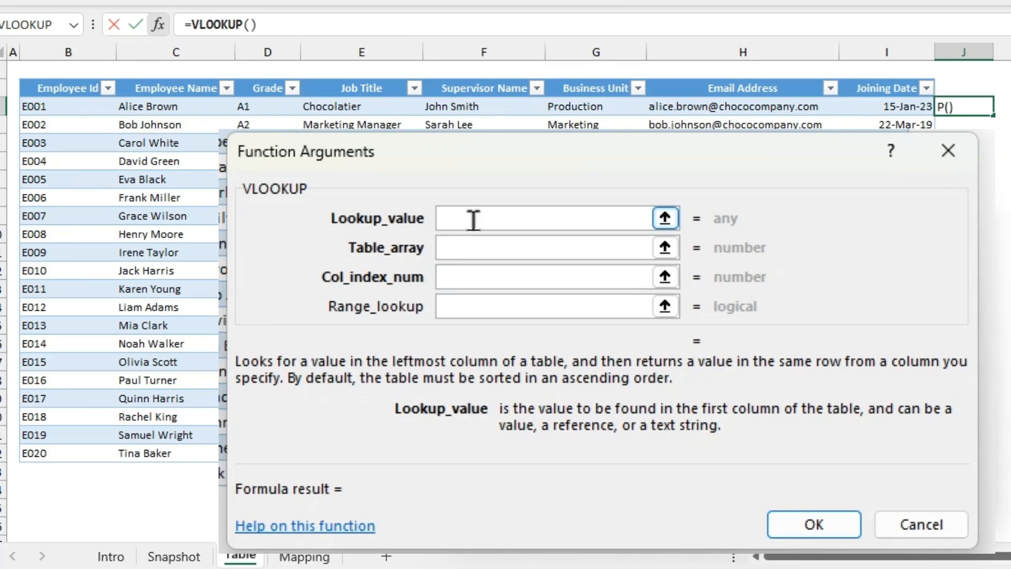
Set the VLOOKUP lookup value to the row's Grade and the table array to the Mapping sheet's Grade and Salary Range (USD) data.
{"action": "left_click", "coordinate": [245, 106]}
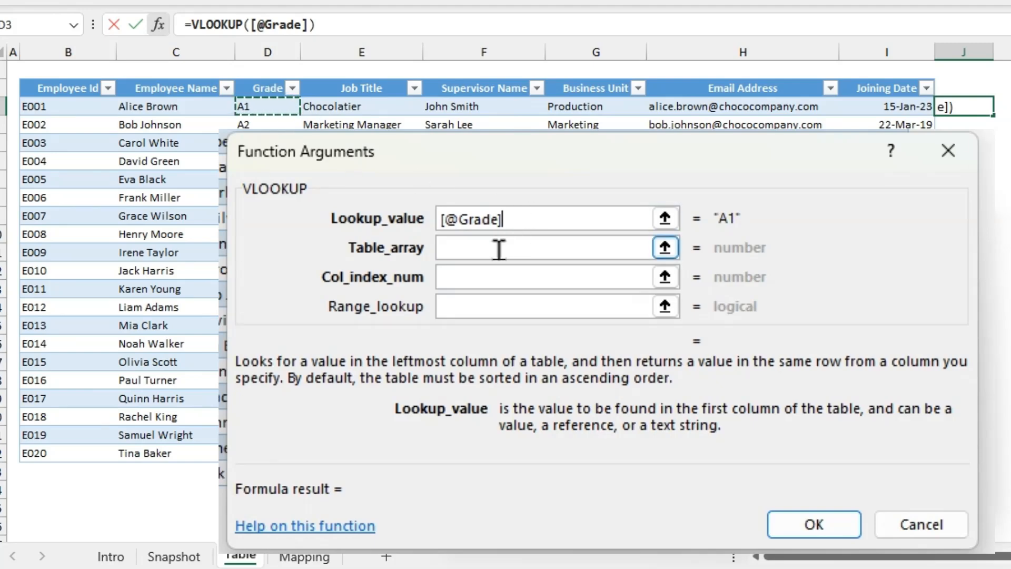
{"action": "left_click", "coordinate": [474, 248]}
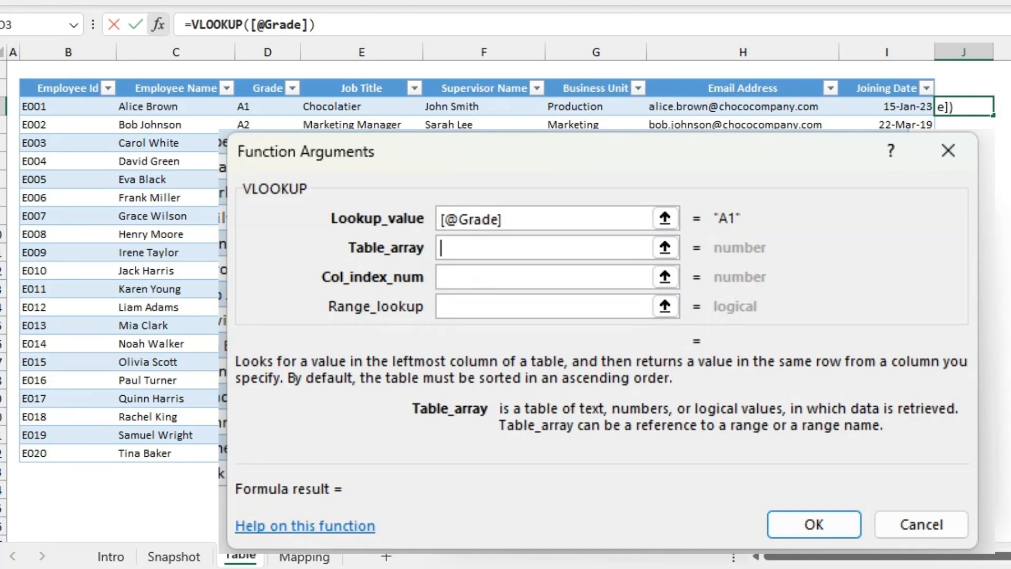
{"action": "left_click", "coordinate": [308, 559]}
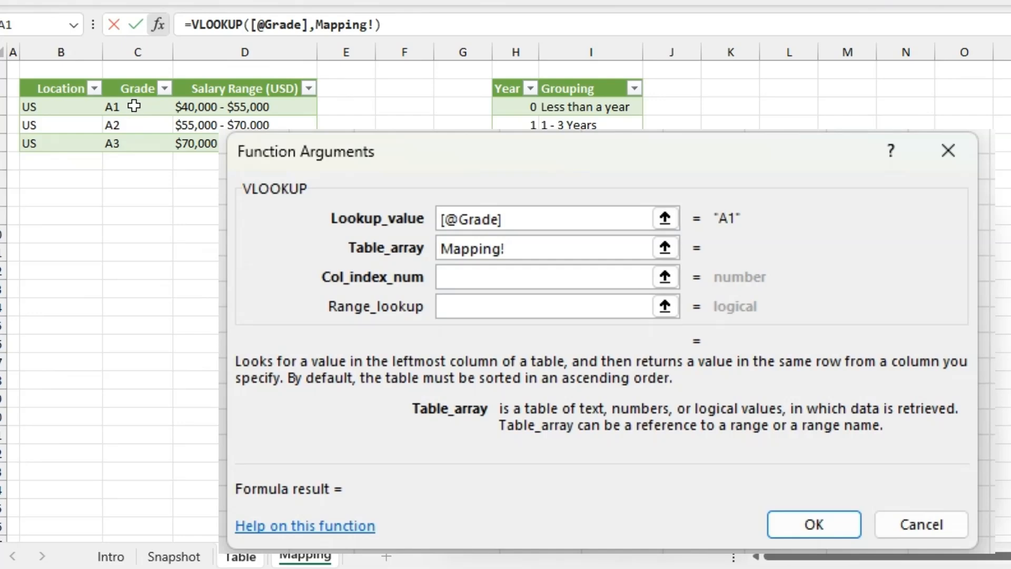
{"action": "left_click_drag", "start_coordinate": [135, 105], "coordinate": [200, 140]}
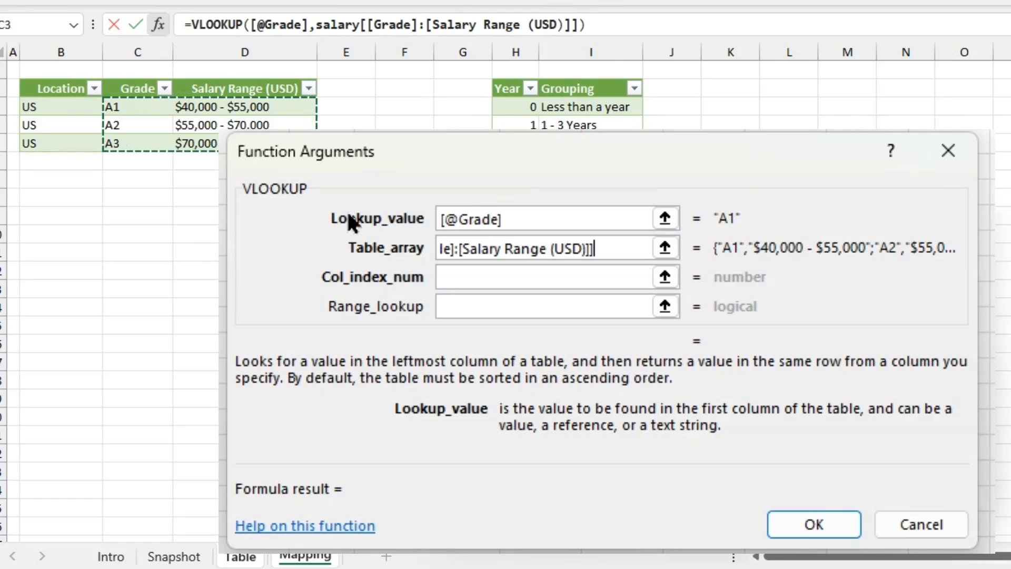
Set the column index to 2 and the range lookup to 0, and complete the VLOOKUP formula.
{"action": "left_click", "coordinate": [527, 277]}
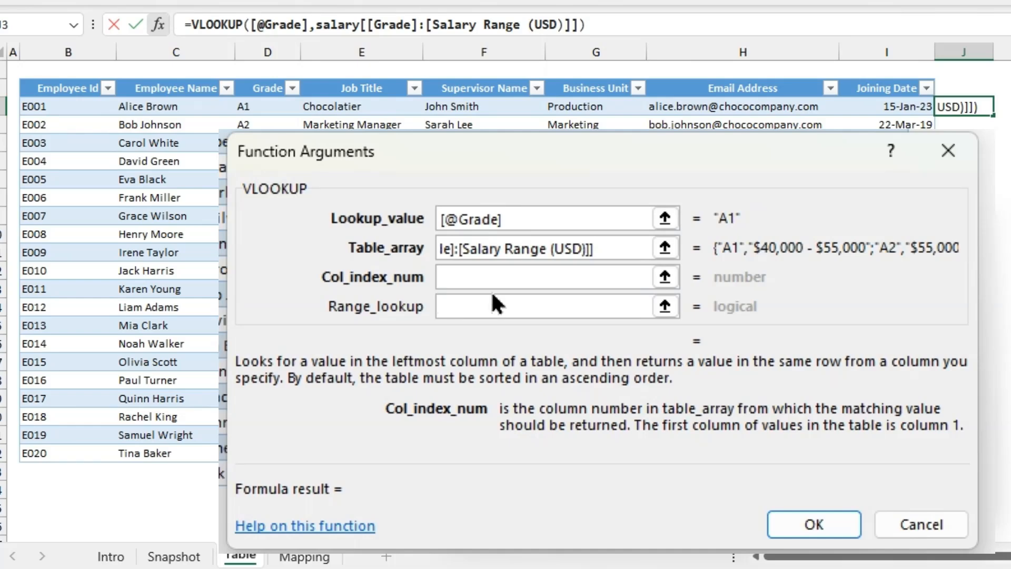
{"action": "left_click", "coordinate": [304, 556]}
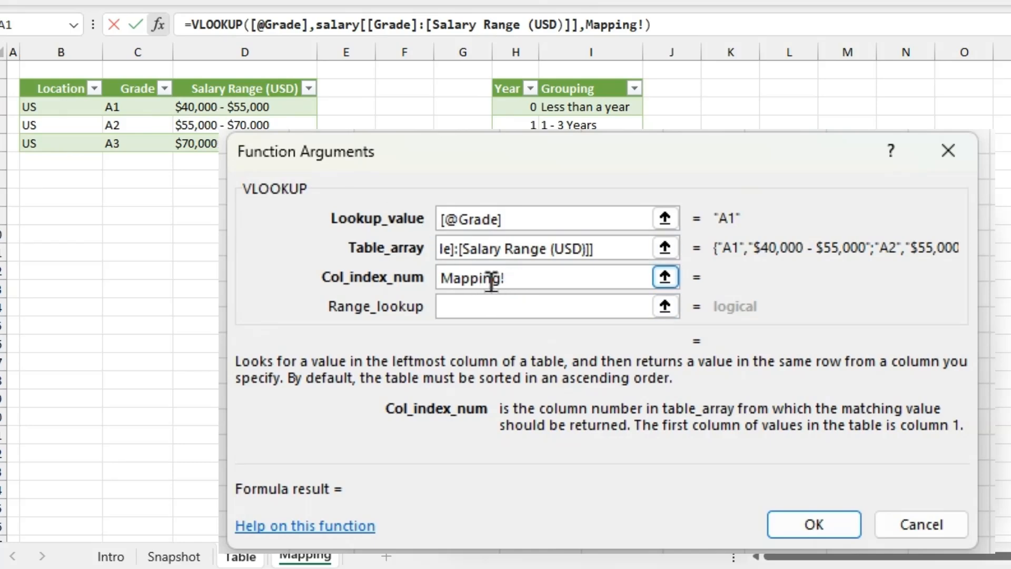
{"action": "left_click_drag", "start_coordinate": [500, 278], "coordinate": [435, 280]}
{"action": "type", "text": "2"}
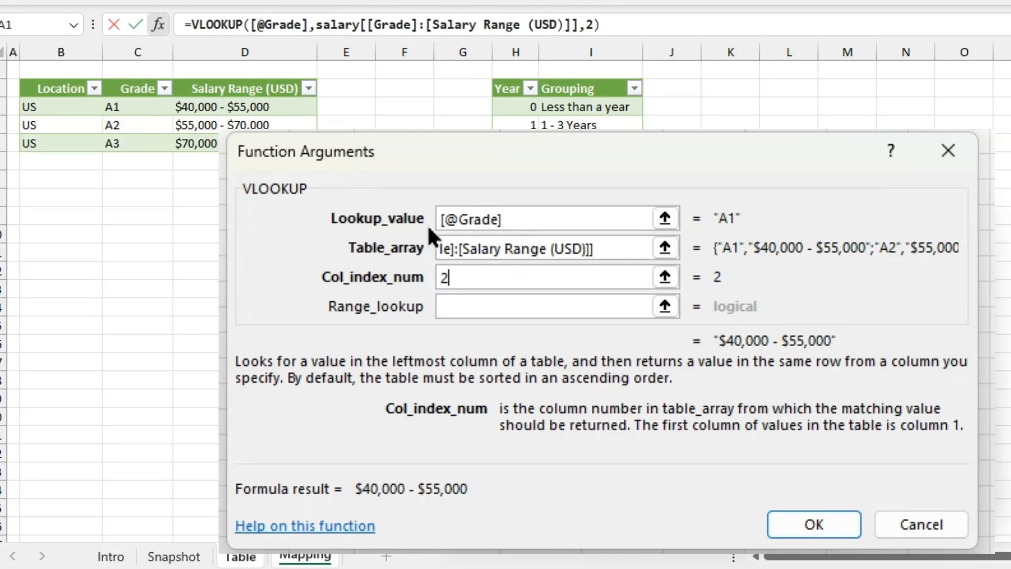
{"action": "left_click", "coordinate": [465, 306]}
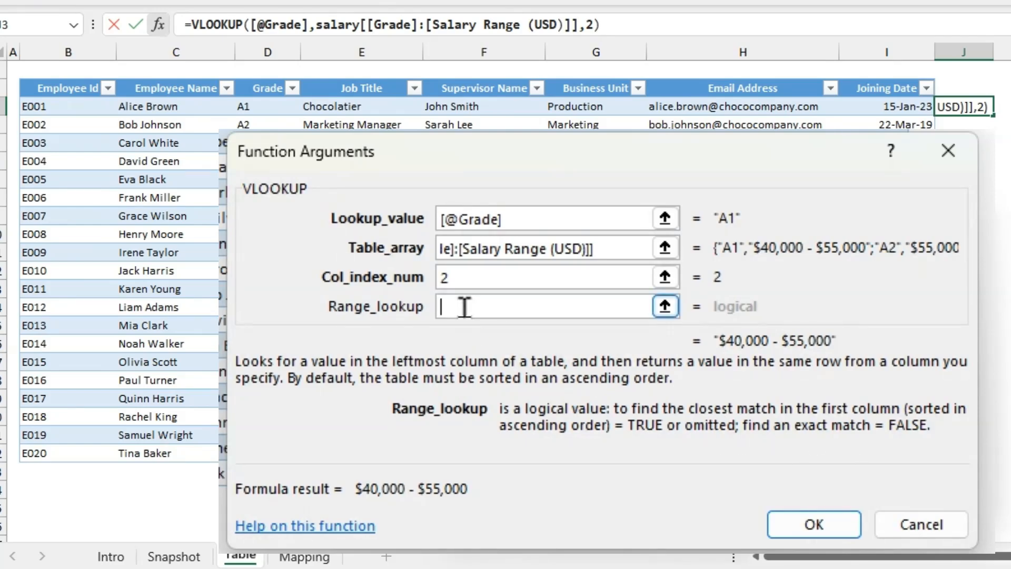
{"action": "type", "text": "0"}
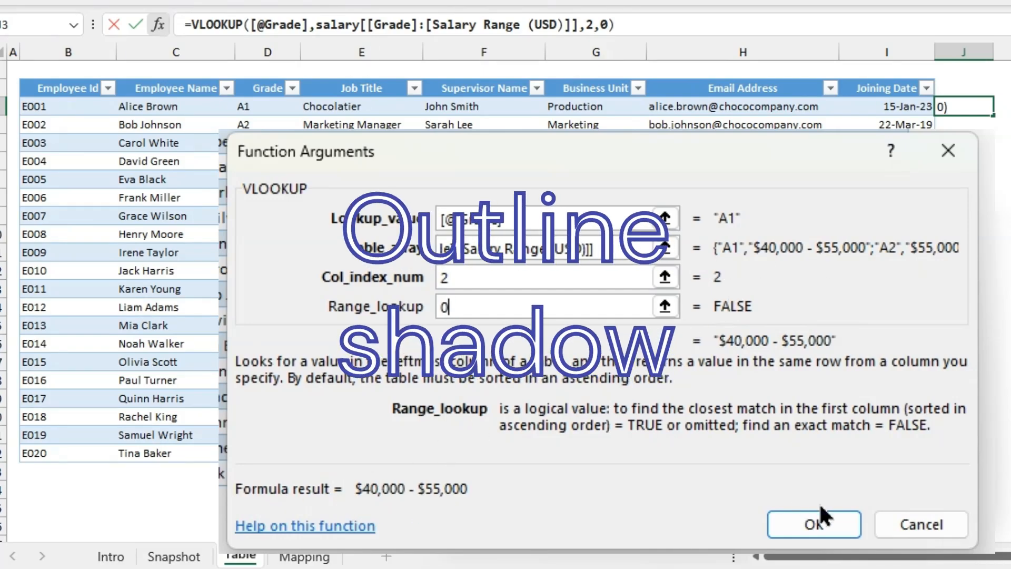
{"action": "left_click", "coordinate": [810, 522]}
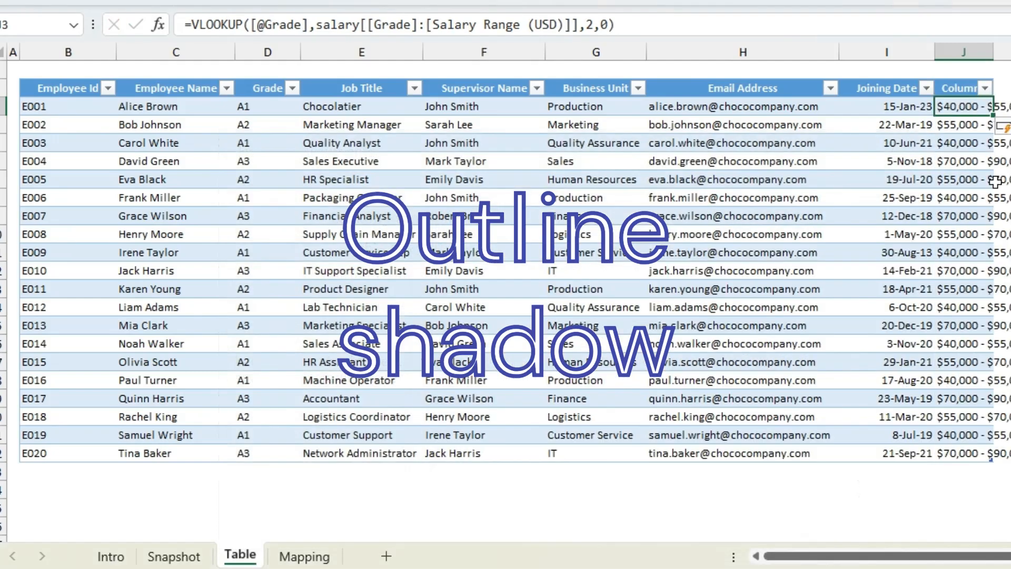
Fit column J to its contents and rename its header as "Salary range".
{"action": "double_click", "coordinate": [995, 54]}
{"action": "left_click", "coordinate": [976, 89]}
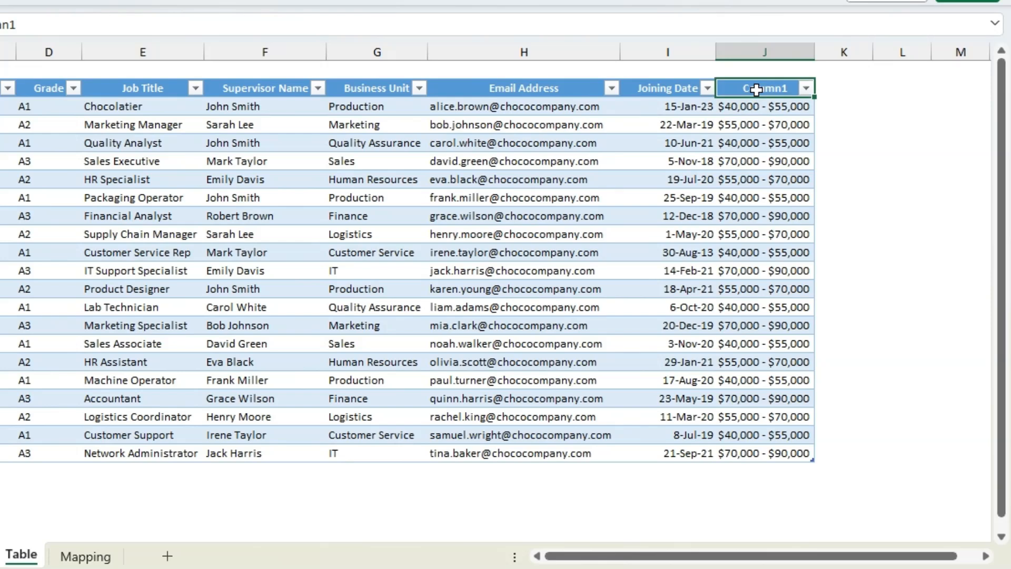
{"action": "type", "text": "S"}
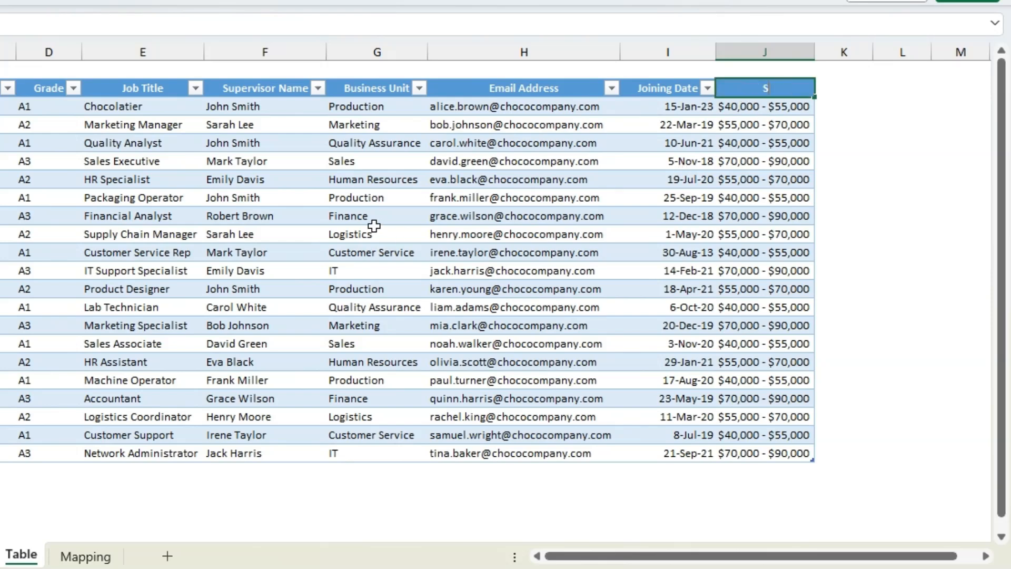
{"action": "type", "text": "alary range"}
{"action": "key", "text": "Return"}
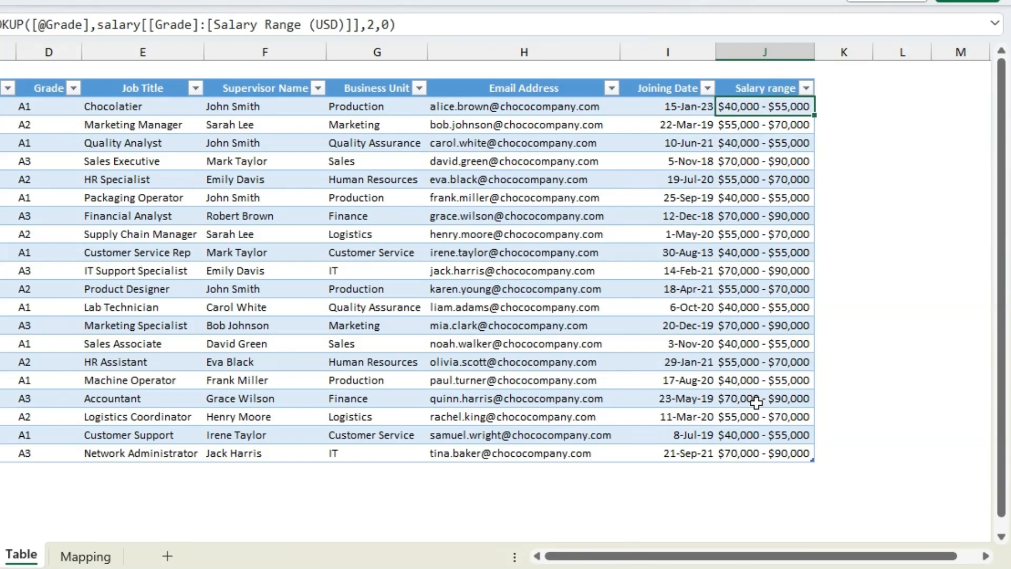
Add a new table column headed "Tenure" in K2, beside the Salary range column.
{"action": "left_click_drag", "start_coordinate": [806, 557], "coordinate": [868, 563]}
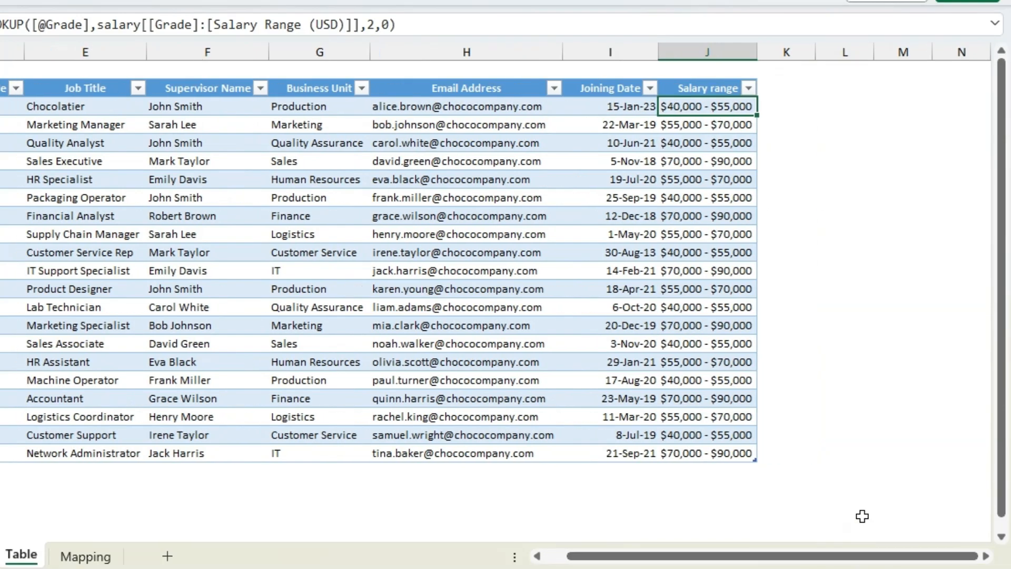
{"action": "left_click", "coordinate": [784, 94]}
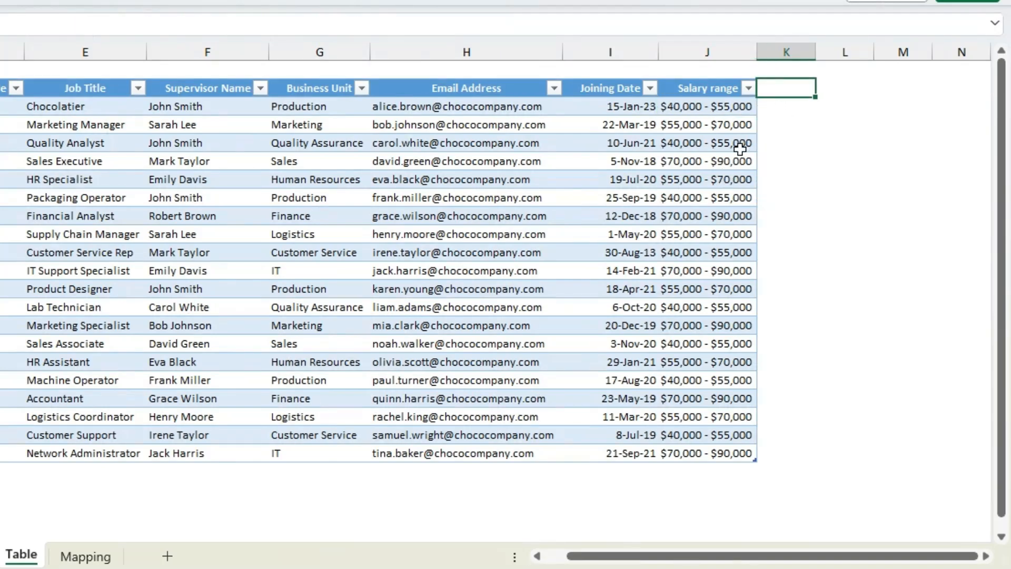
{"action": "type", "text": "T"}
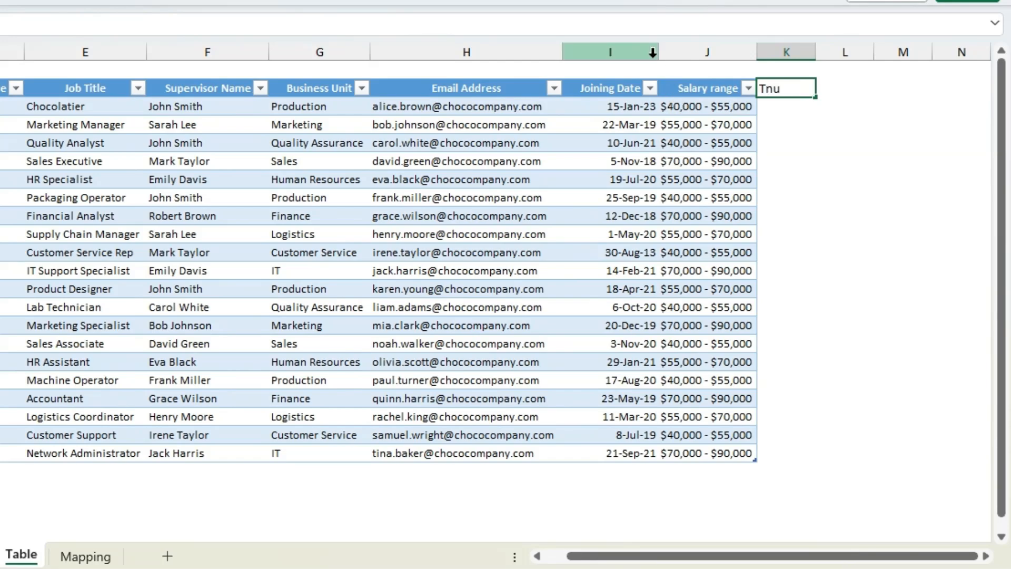
{"action": "type", "text": "enure"}
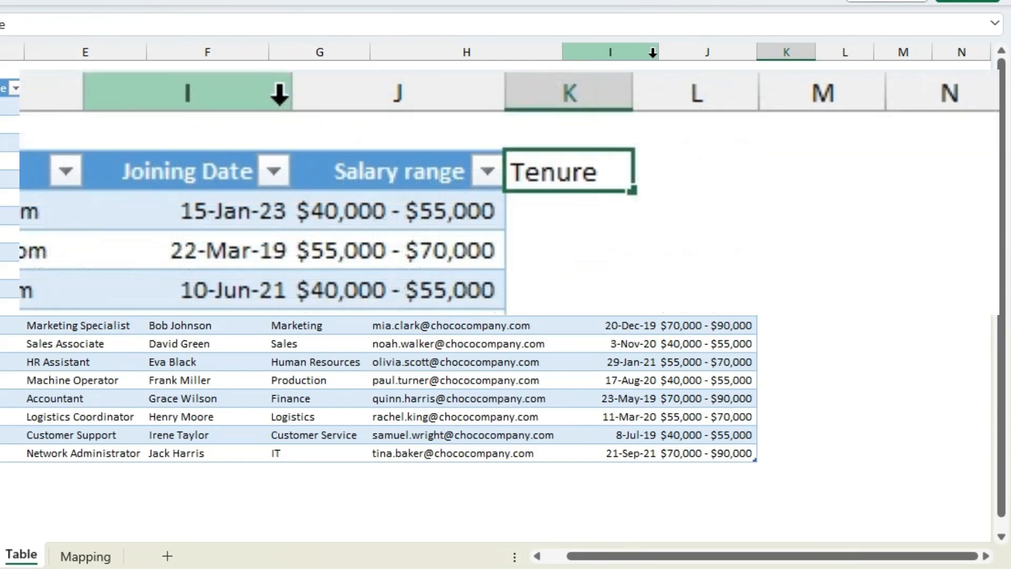
{"action": "key", "text": "Return"}
Enter the note "as of 12/31/2023" in cell K1 above the Tenure header.
{"action": "key", "text": "Up"}
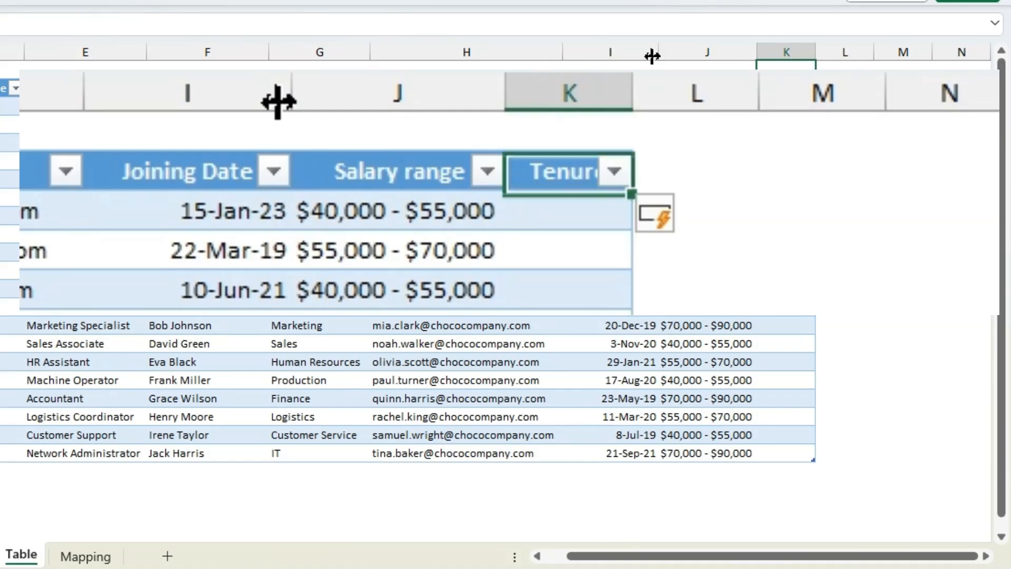
{"action": "key", "text": "Up"}
{"action": "type", "text": "as of "}
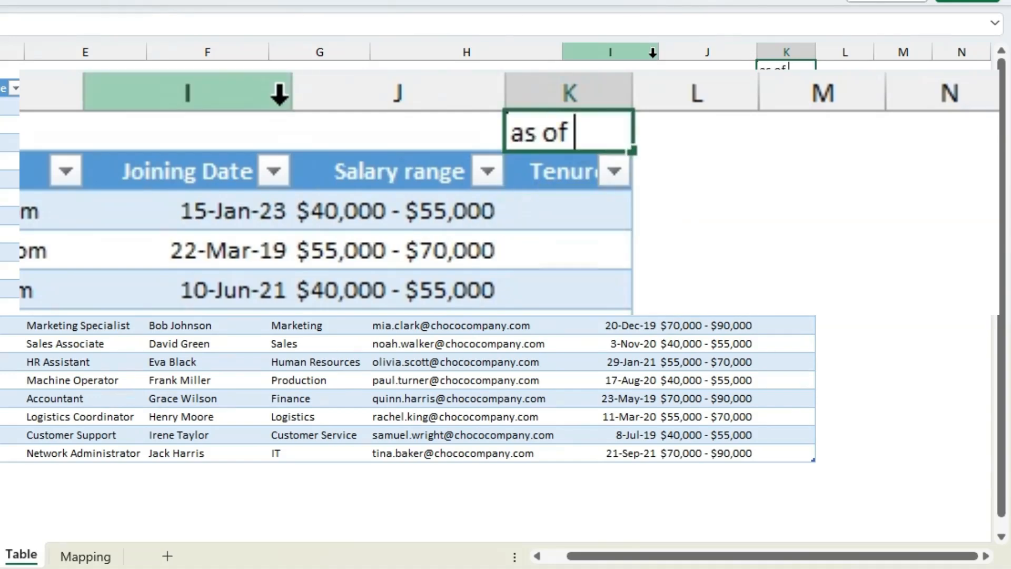
{"action": "type", "text": "12/31/2023"}
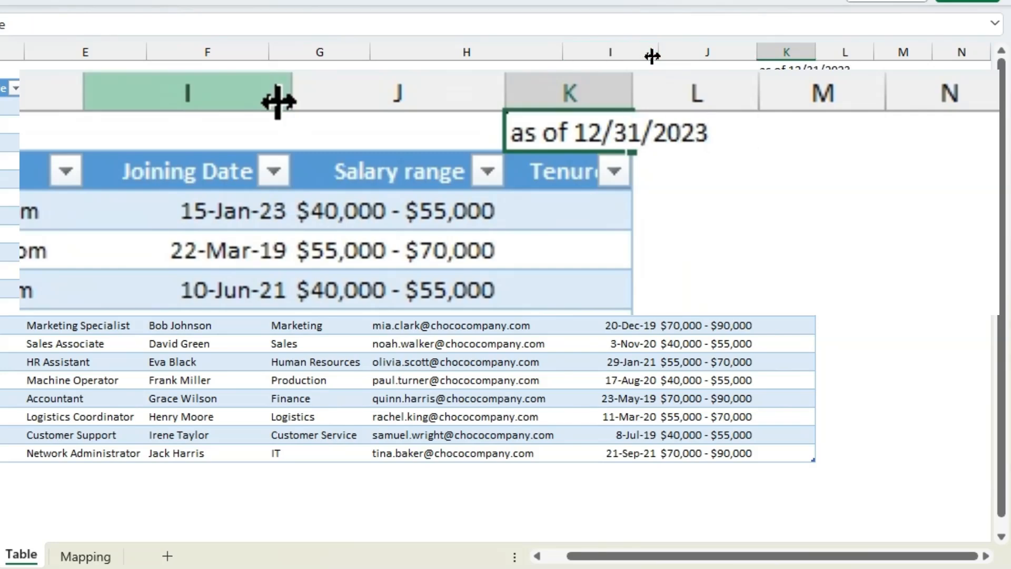
{"action": "key", "text": "Return"}
{"action": "key", "text": "Return"}
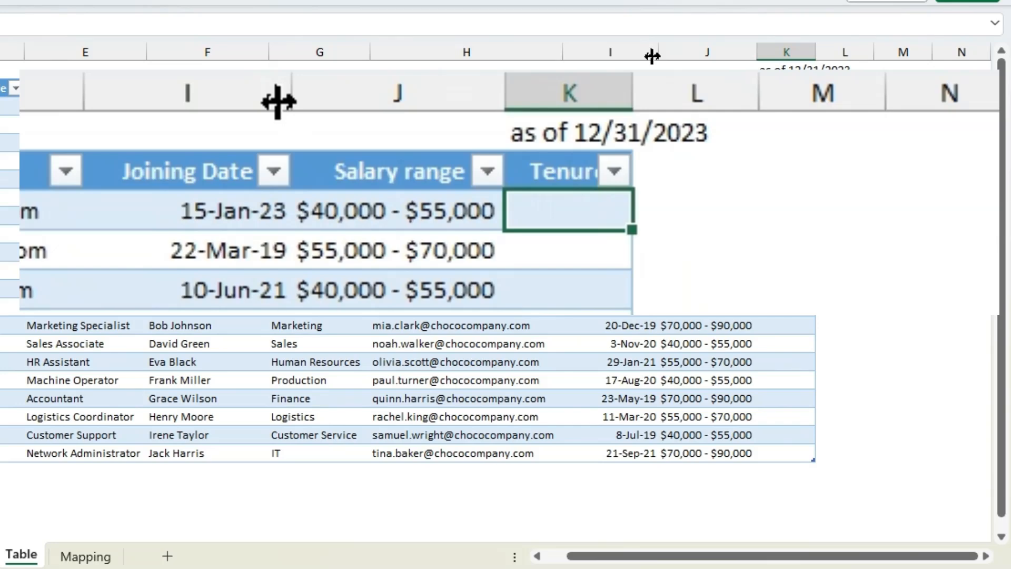
Start the Tenure formula in K3 with an opening parenthesis and the end date DATE(2023,12,31).
{"action": "type", "text": "="}
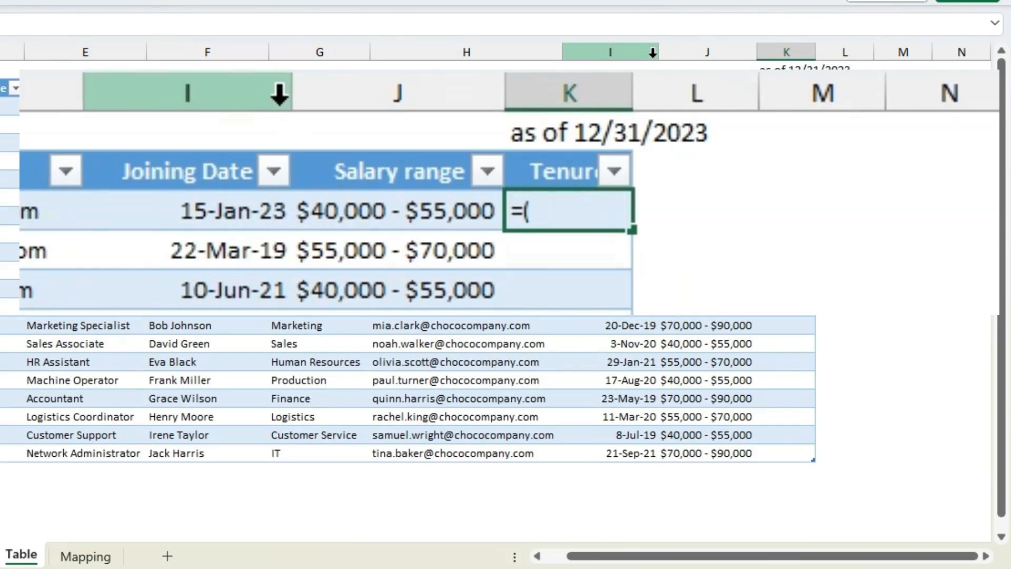
{"action": "type", "text": "(day"}
{"action": "key", "text": "Tab"}
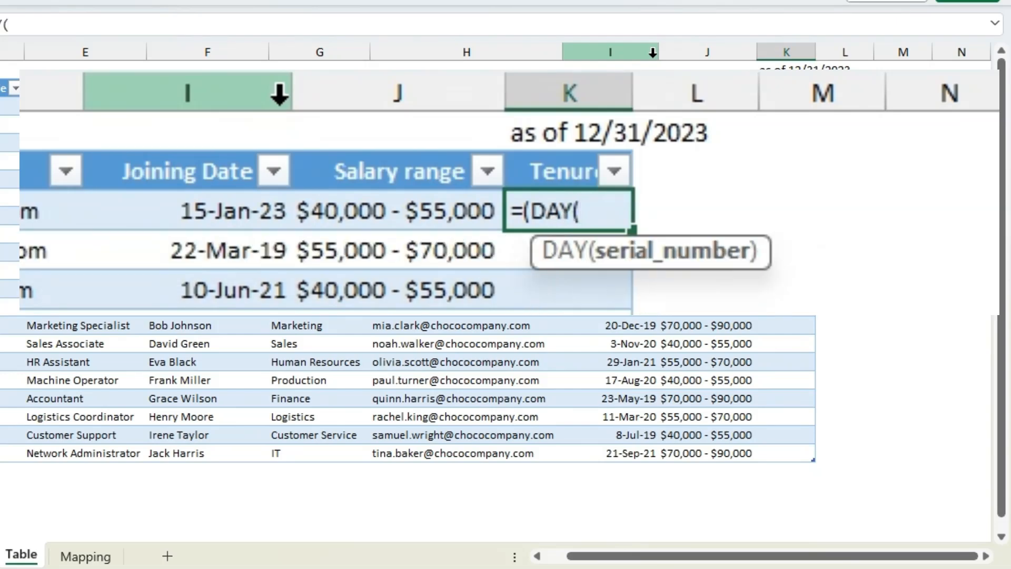
{"action": "key", "text": "BackSpace"}
{"action": "key", "text": "BackSpace"}
{"action": "type", "text": "te"}
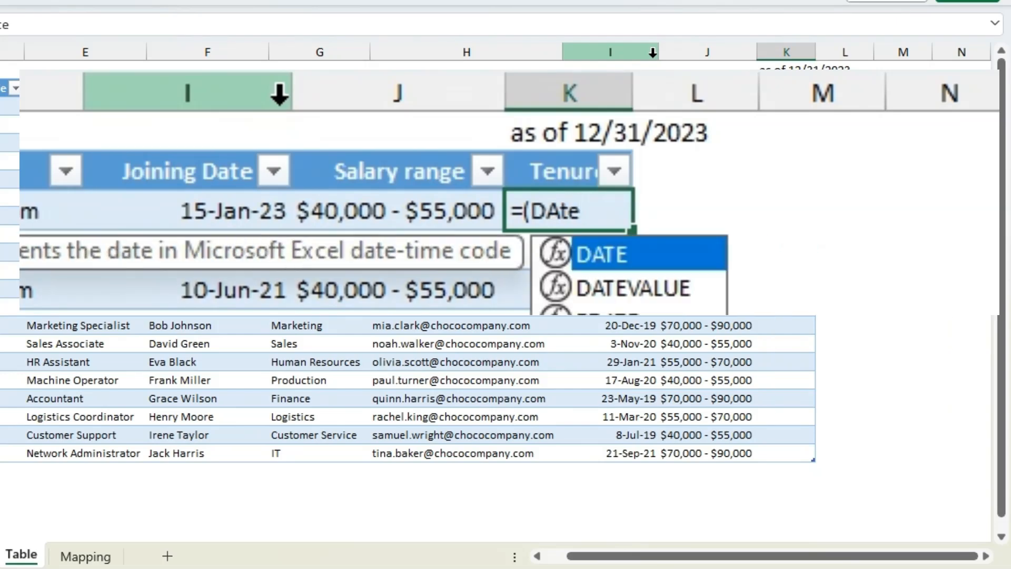
{"action": "key", "text": "Tab"}
{"action": "type", "text": "20"}
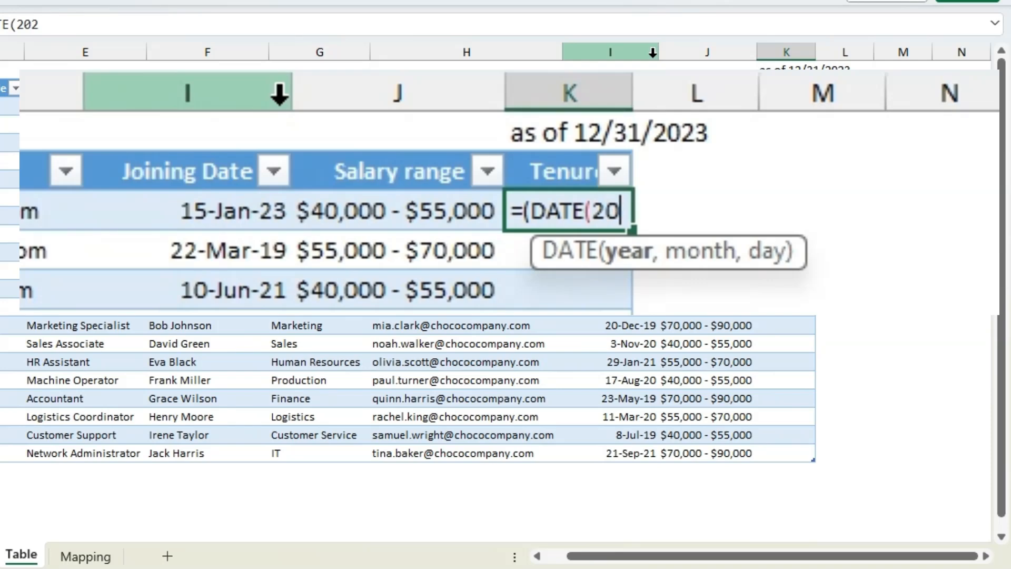
{"action": "type", "text": "23,12"}
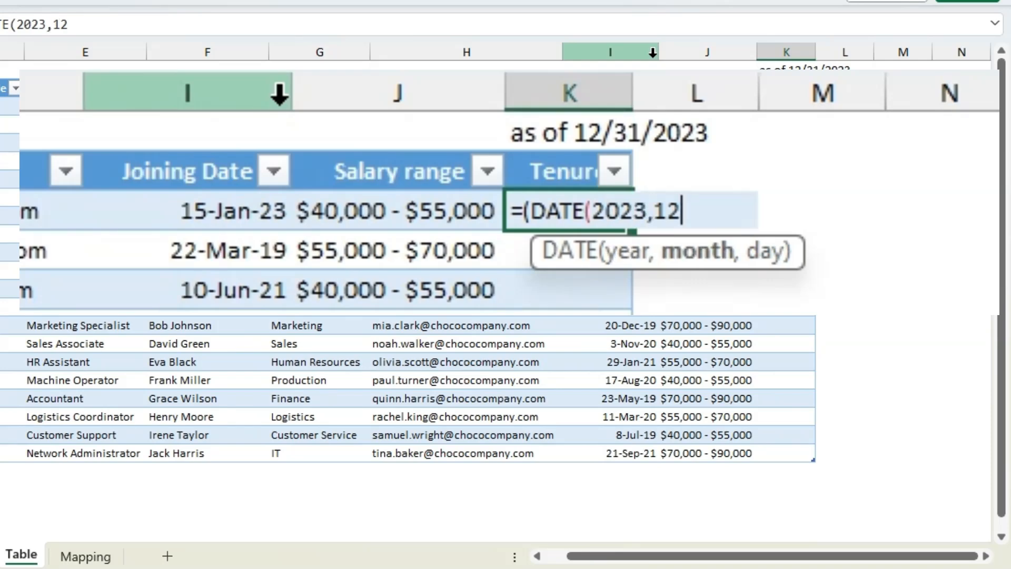
{"action": "type", "text": ",31"}
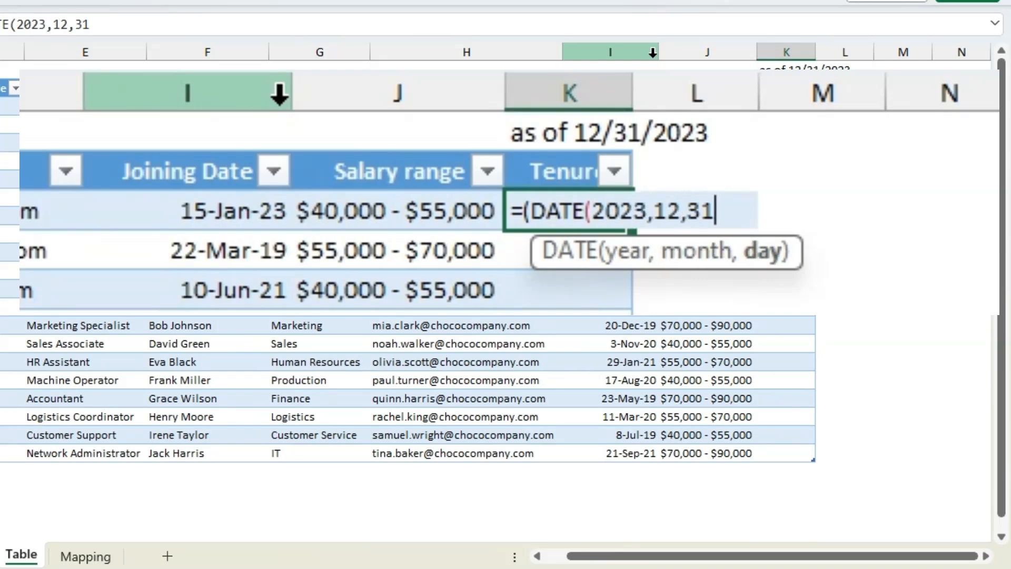
{"action": "type", "text": ")"}
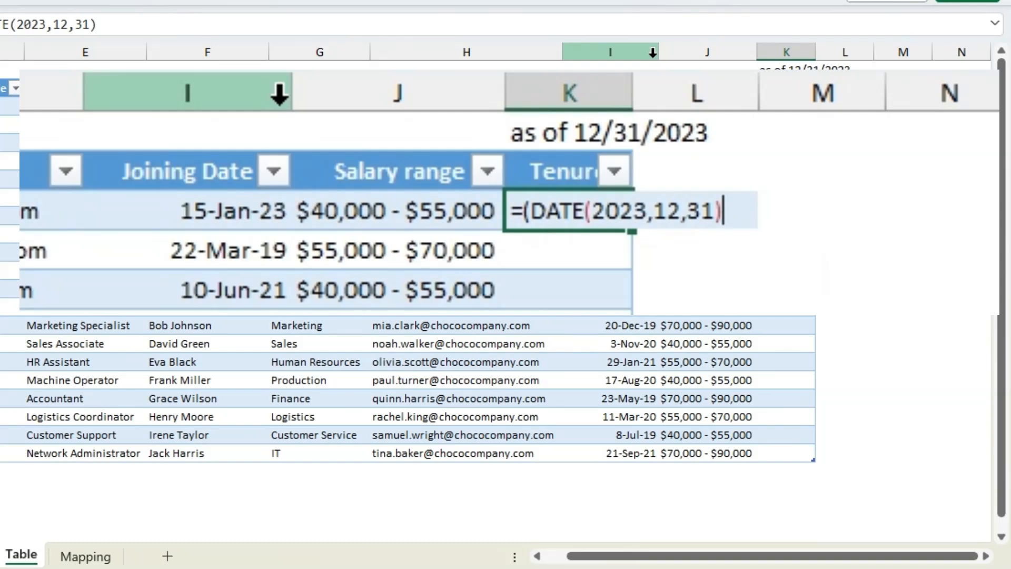
{"action": "type", "text": "-"}
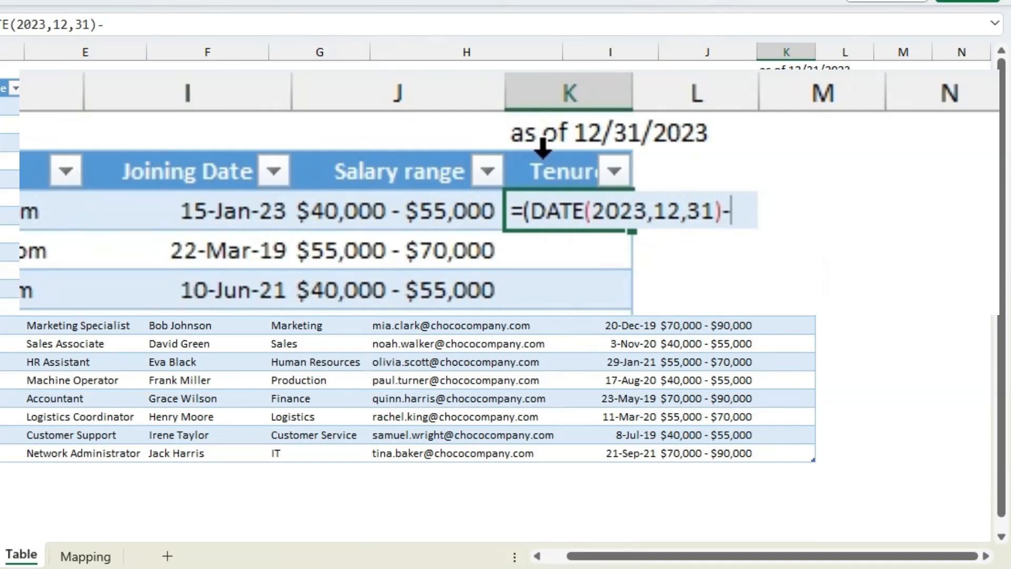
Subtract the row's Joining Date from the end date, divide the difference by 365, and complete the Tenure formula.
{"action": "left_click", "coordinate": [146, 213]}
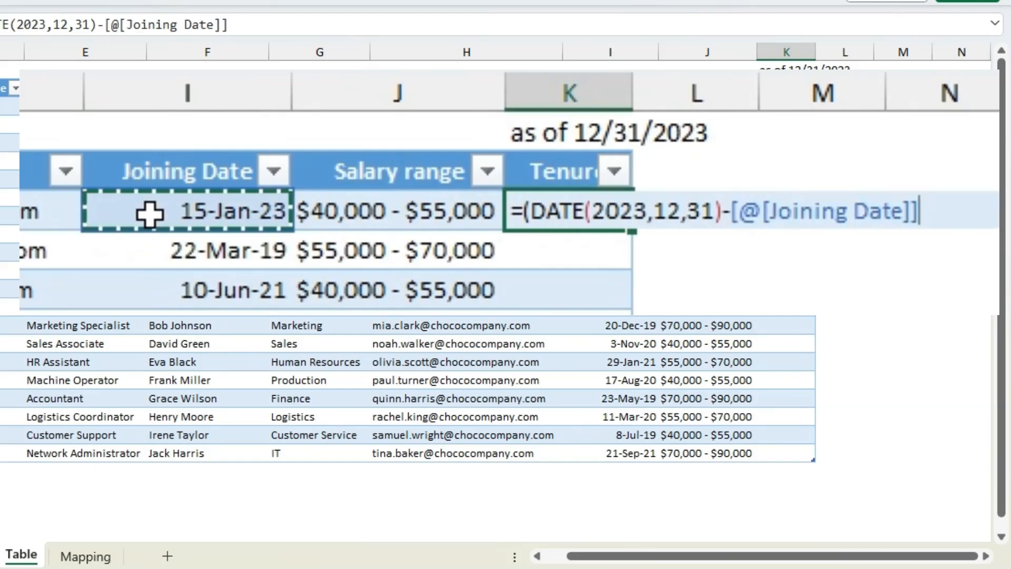
{"action": "type", "text": ")/365"}
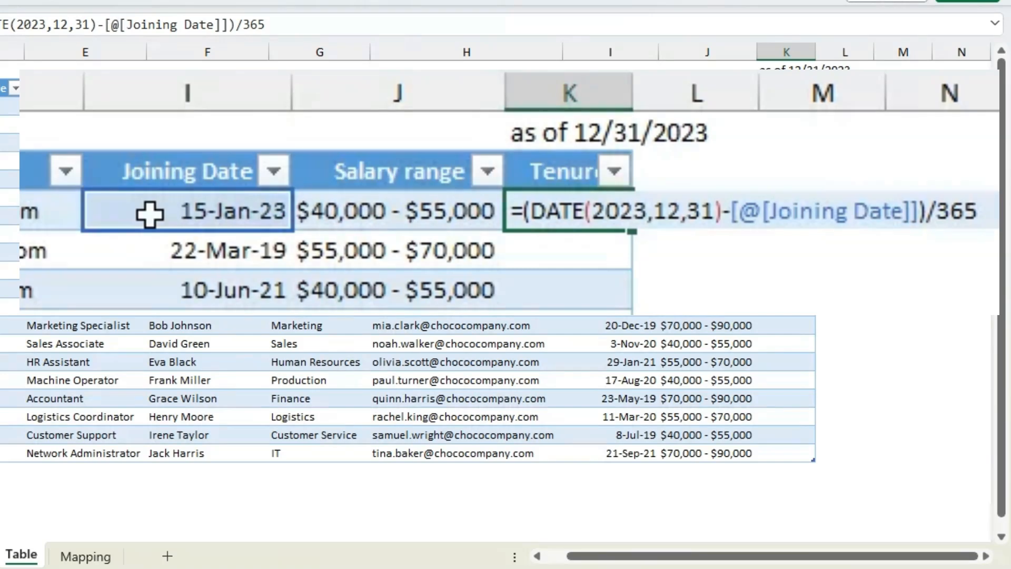
{"action": "key", "text": "Return"}
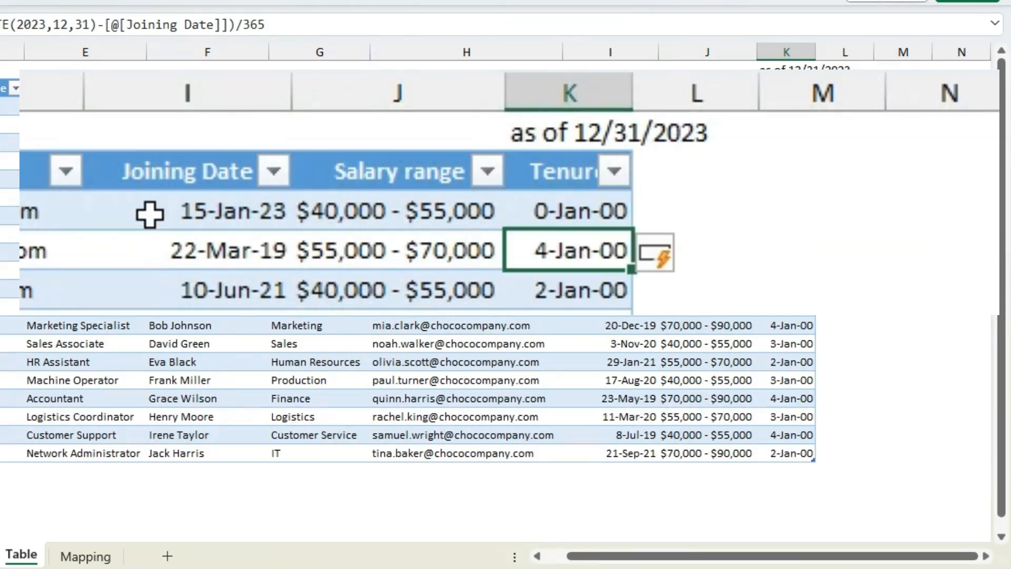
Format all values in the Tenure column as numbers with two decimal places.
{"action": "key", "text": "Up"}
{"action": "key", "text": "ctrl+shift+Down"}
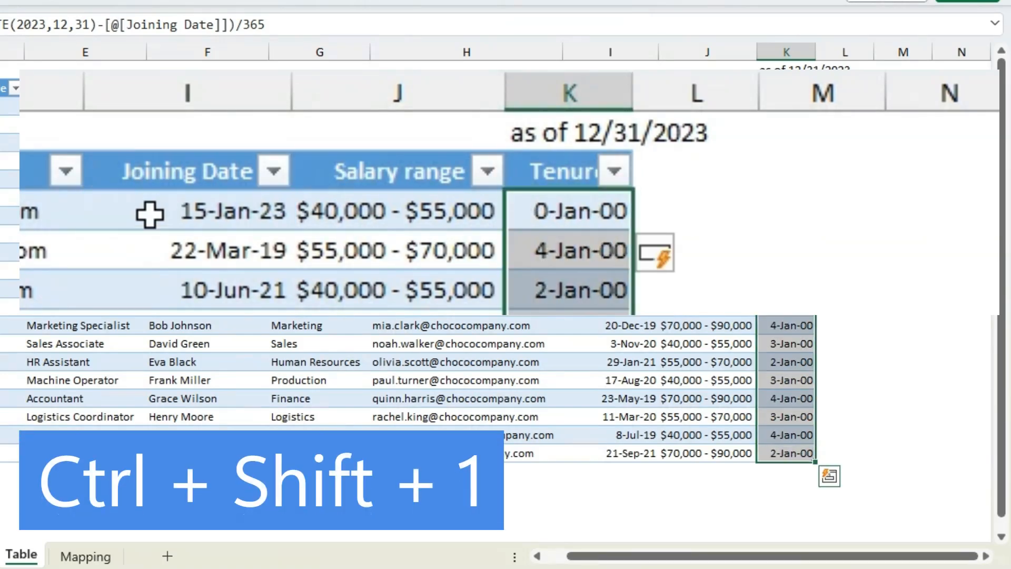
{"action": "key", "text": "ctrl+shift+1"}
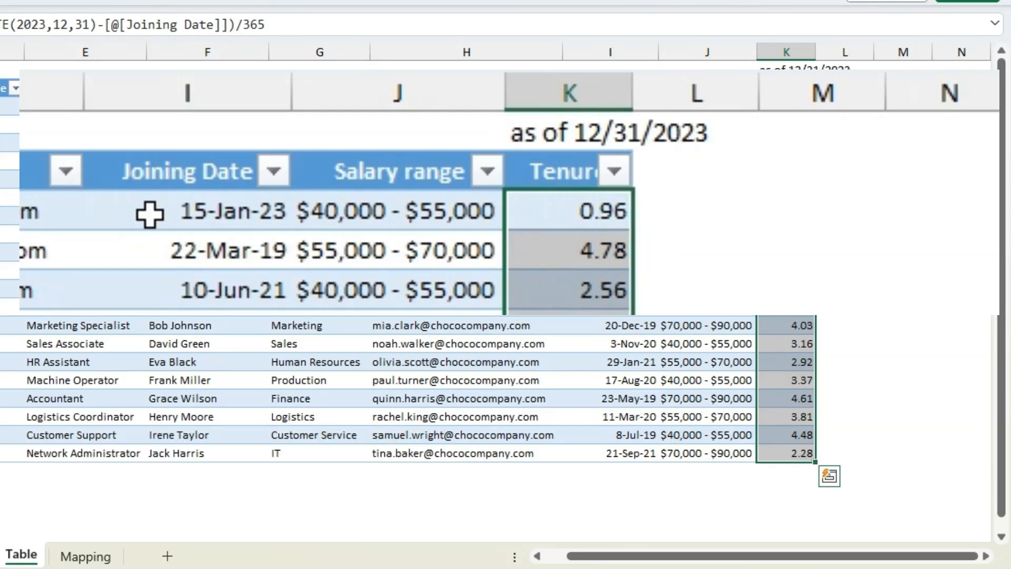
{"action": "left_click", "coordinate": [799, 253]}
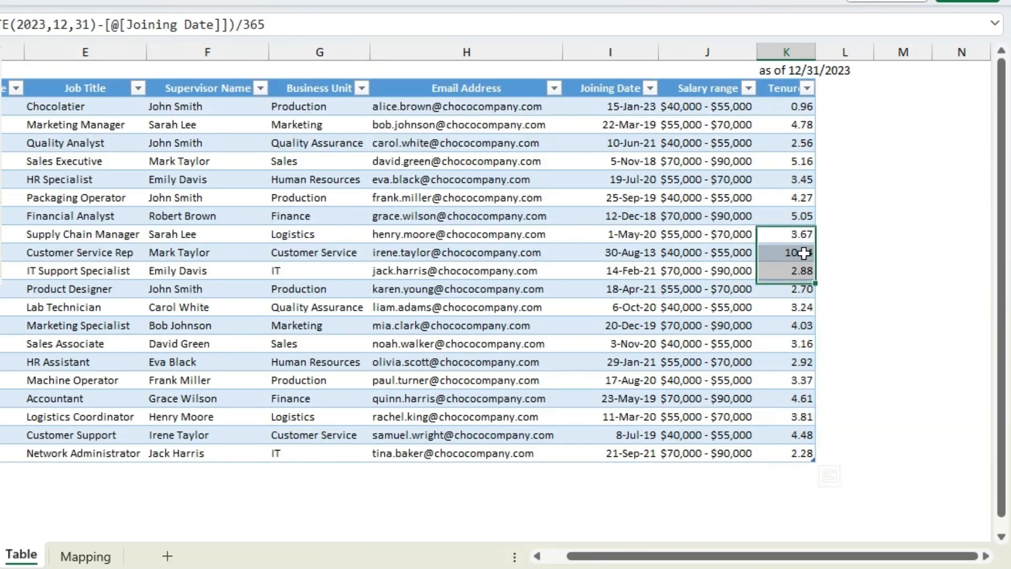
{"action": "left_click_drag", "start_coordinate": [791, 108], "coordinate": [782, 450]}
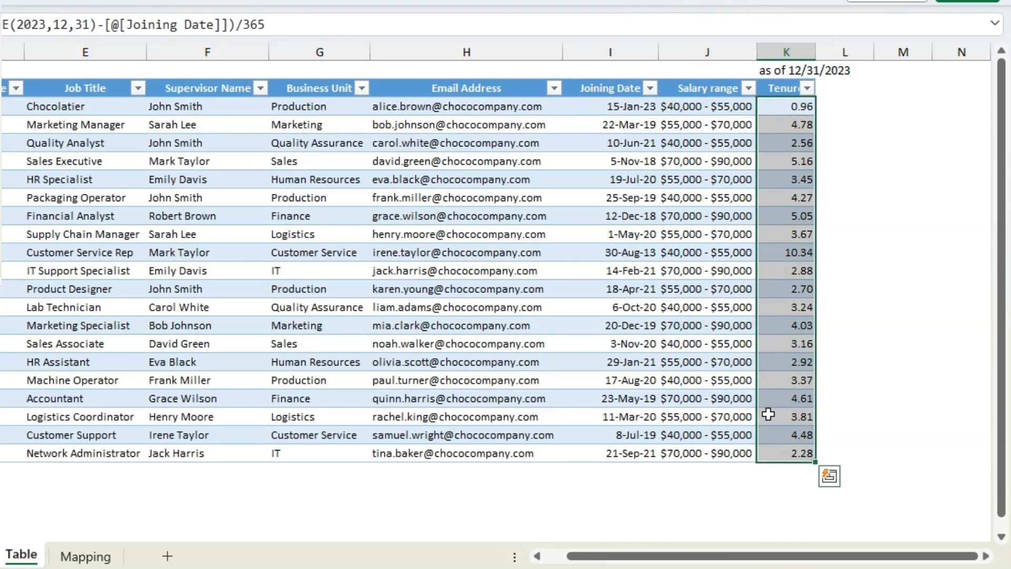
Add a table column headed "Grouping" in L2, beside Tenure, and fit the column width to its contents.
{"action": "left_click", "coordinate": [836, 87]}
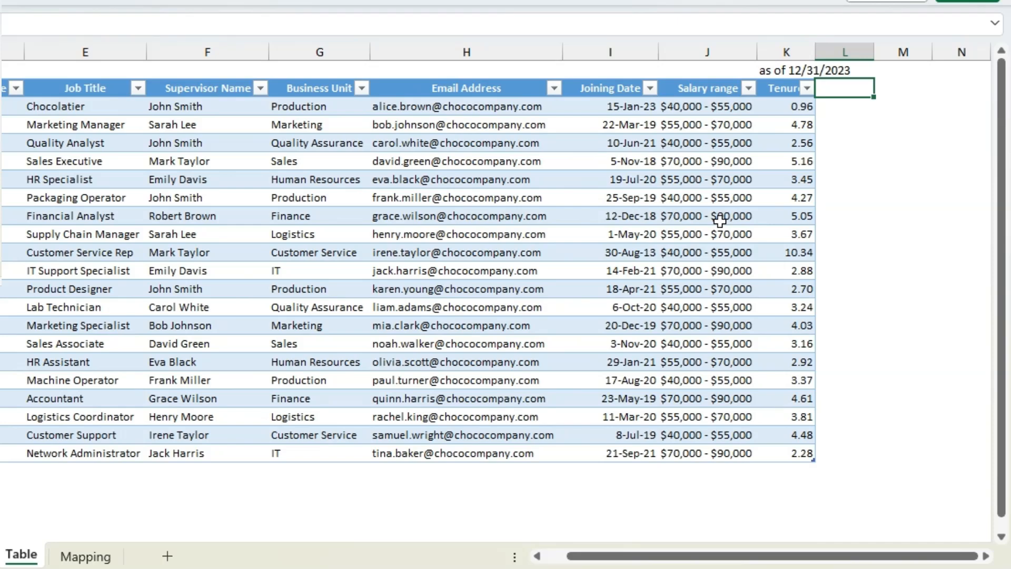
{"action": "type", "text": "Groupio"}
{"action": "type", "text": "g\\"}
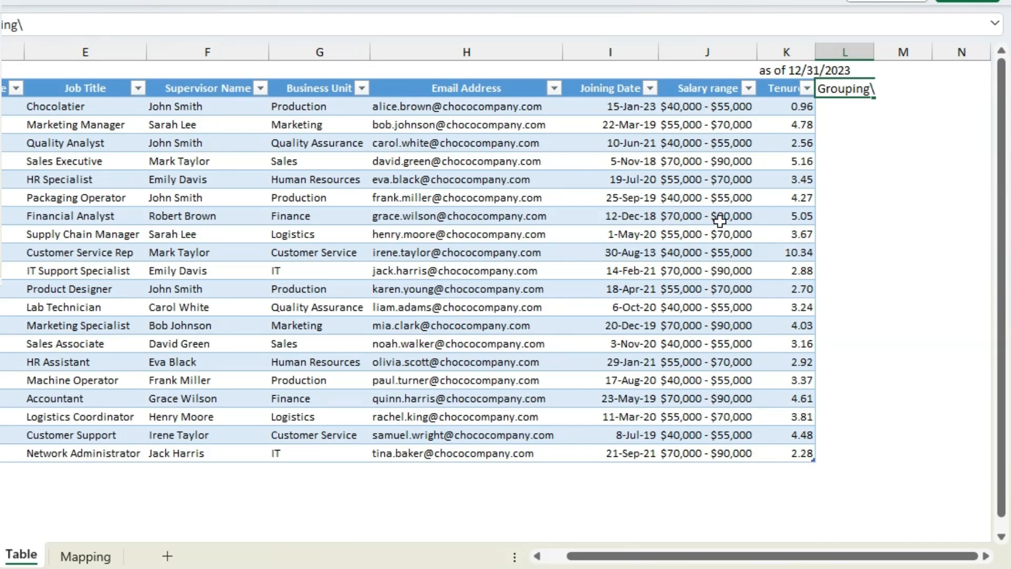
{"action": "key", "text": "ctrl+Return"}
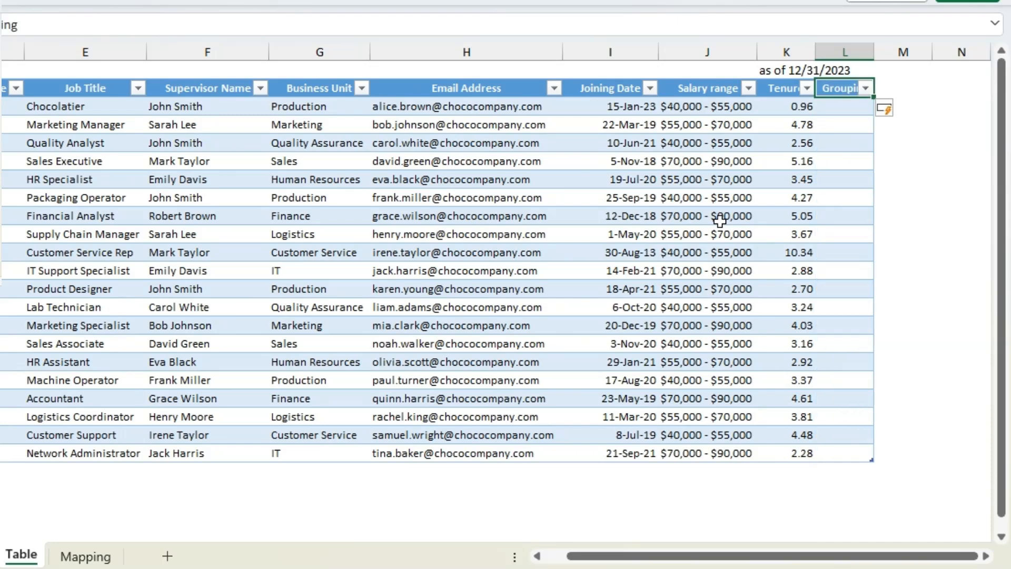
{"action": "key", "text": "alt+h"}
{"action": "key", "text": "o"}
{"action": "key", "text": "i"}
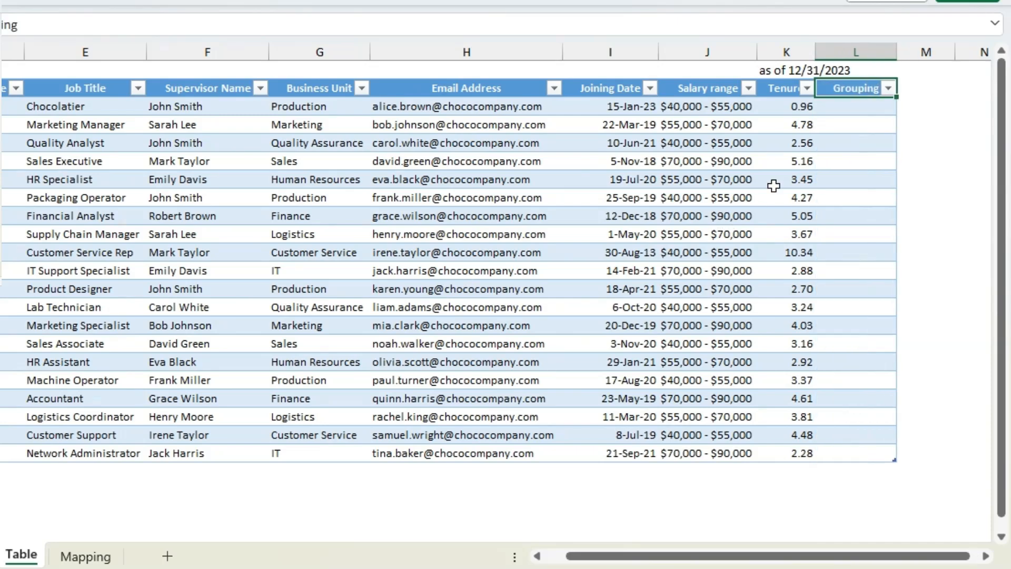
Check the Year and Grouping table on the Mapping sheet, and start a VLOOKUP in L3 with the row's Tenure as lookup value.
{"action": "left_click", "coordinate": [842, 109]}
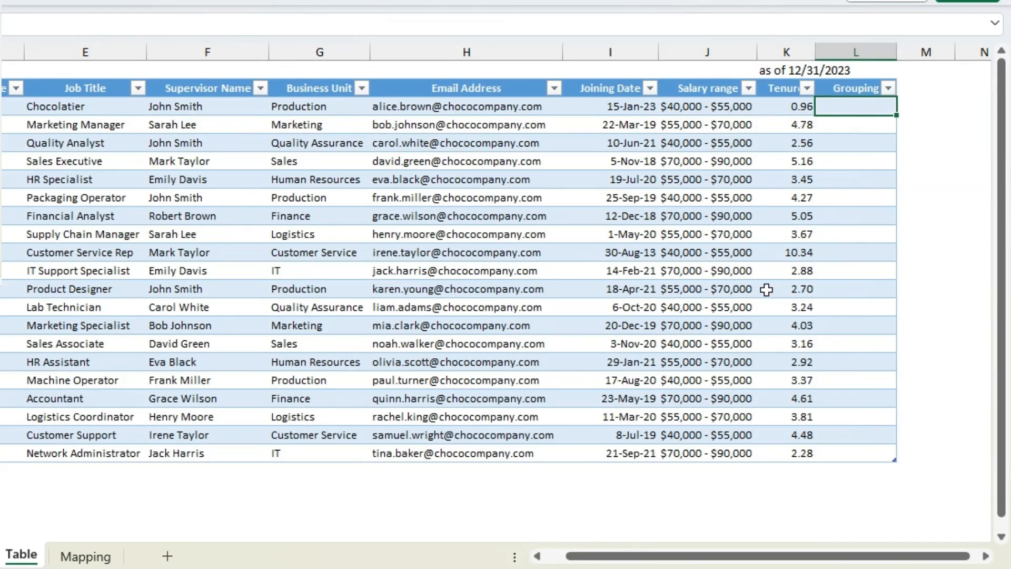
{"action": "left_click", "coordinate": [74, 560]}
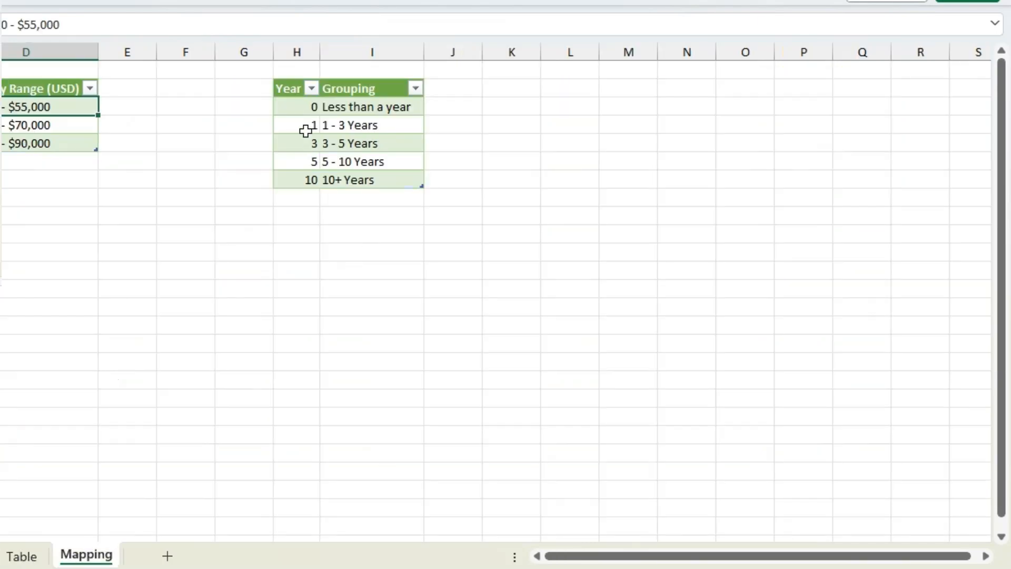
{"action": "left_click", "coordinate": [290, 105]}
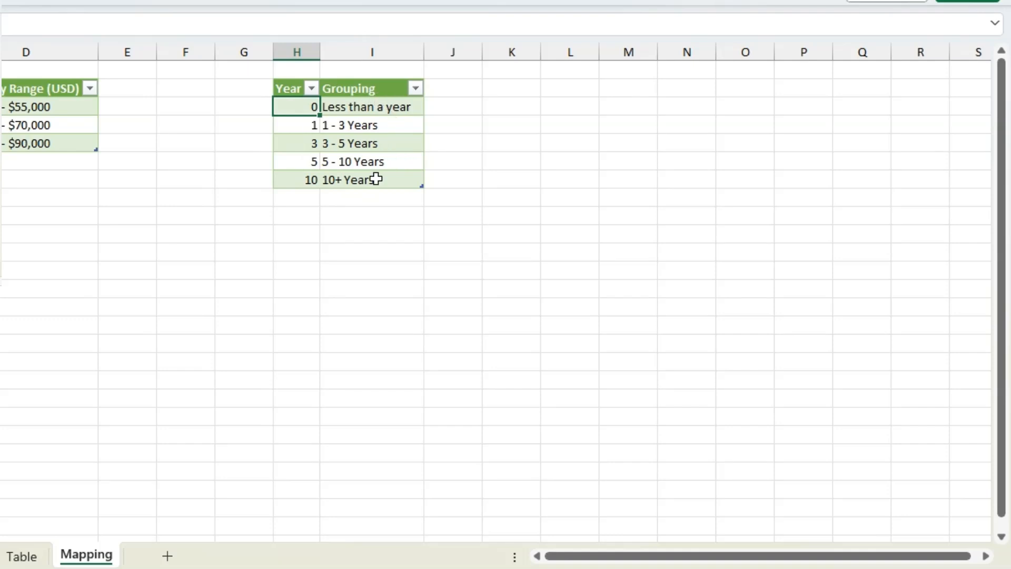
{"action": "left_click", "coordinate": [32, 554]}
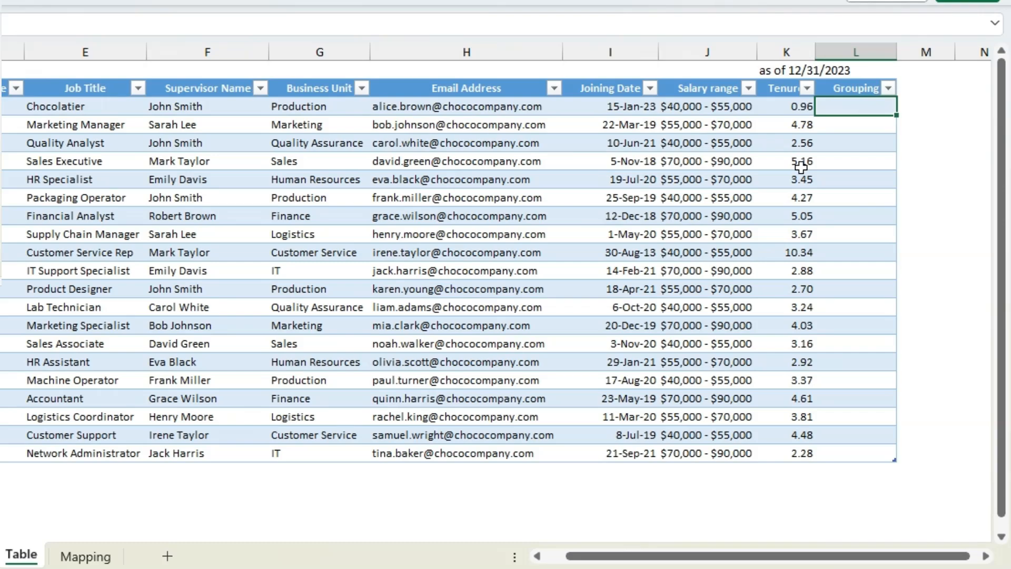
{"action": "type", "text": "=vloo"}
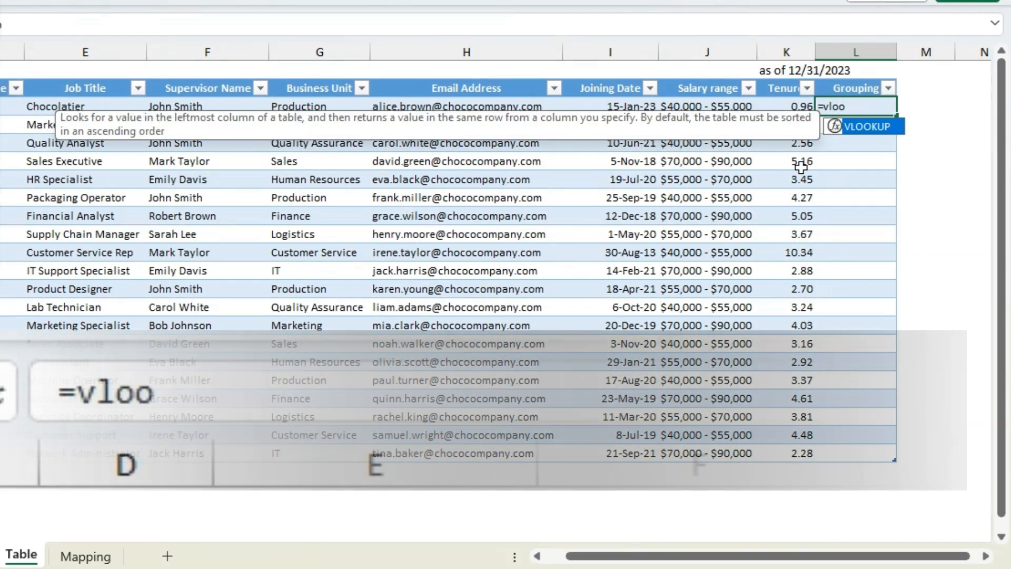
{"action": "key", "text": "Tab"}
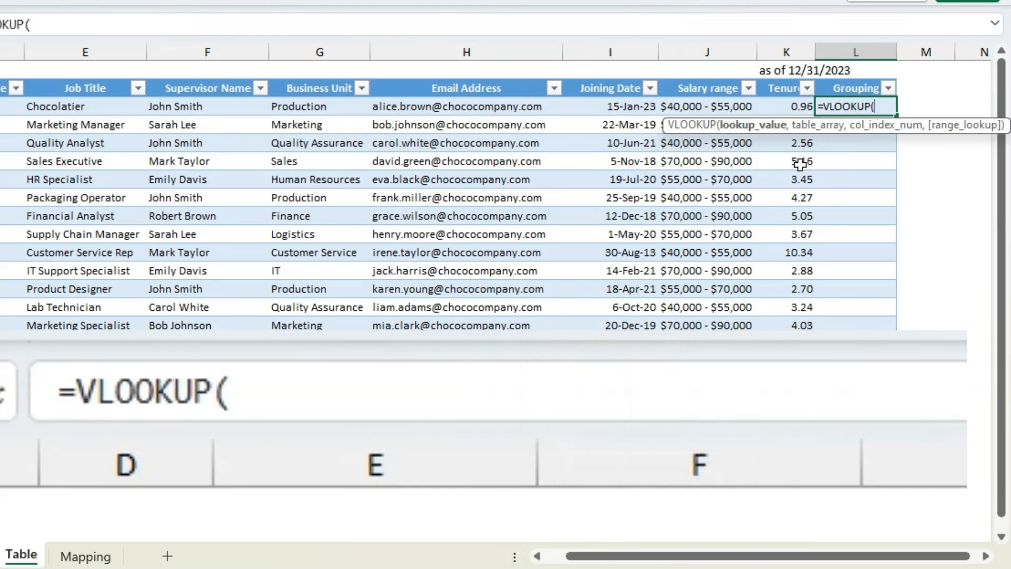
{"action": "left_click", "coordinate": [782, 106]}
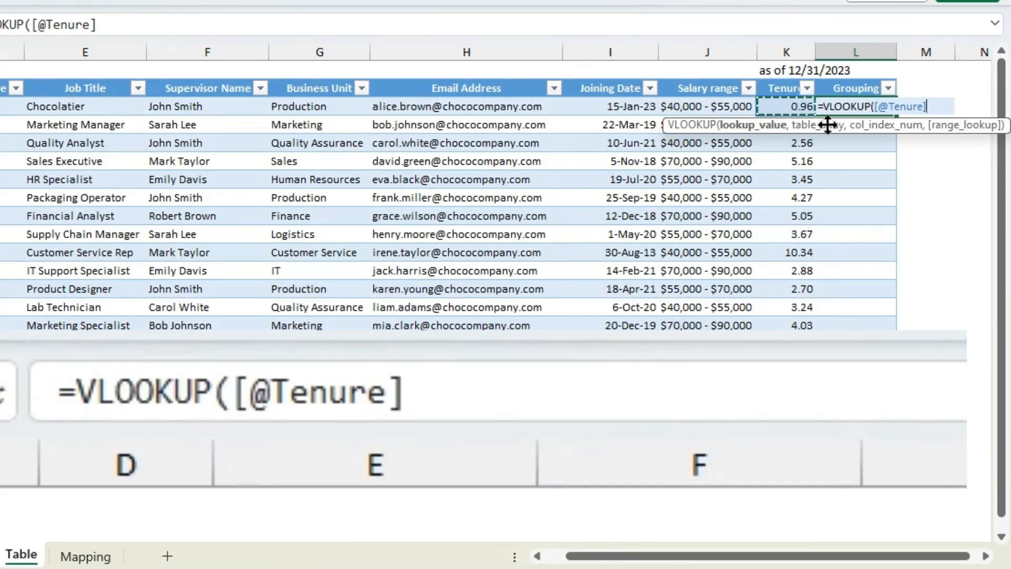
{"action": "type", "text": ","}
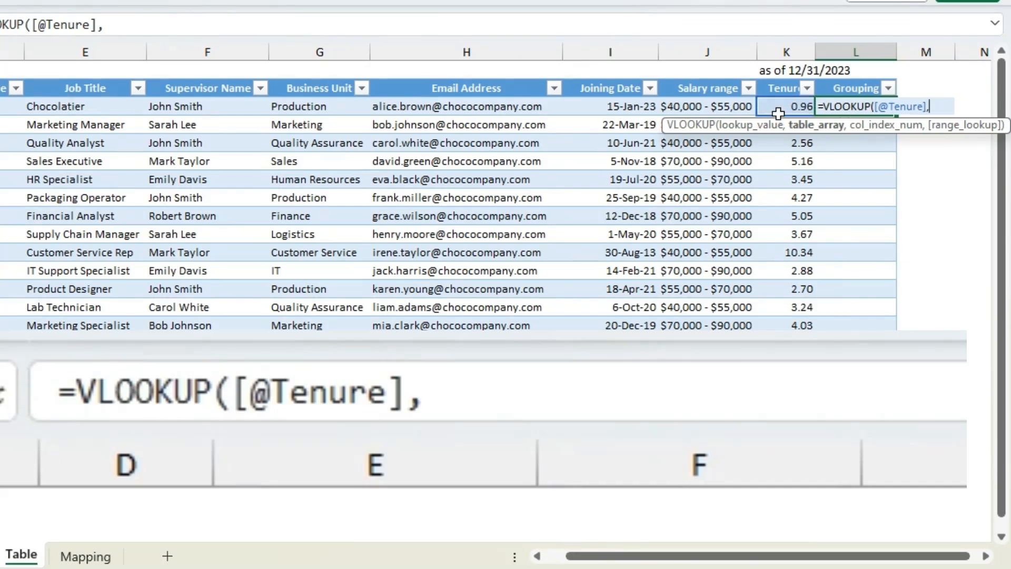
Use the Year and Grouping table body on the Mapping sheet as the VLOOKUP table array.
{"action": "left_click", "coordinate": [86, 556]}
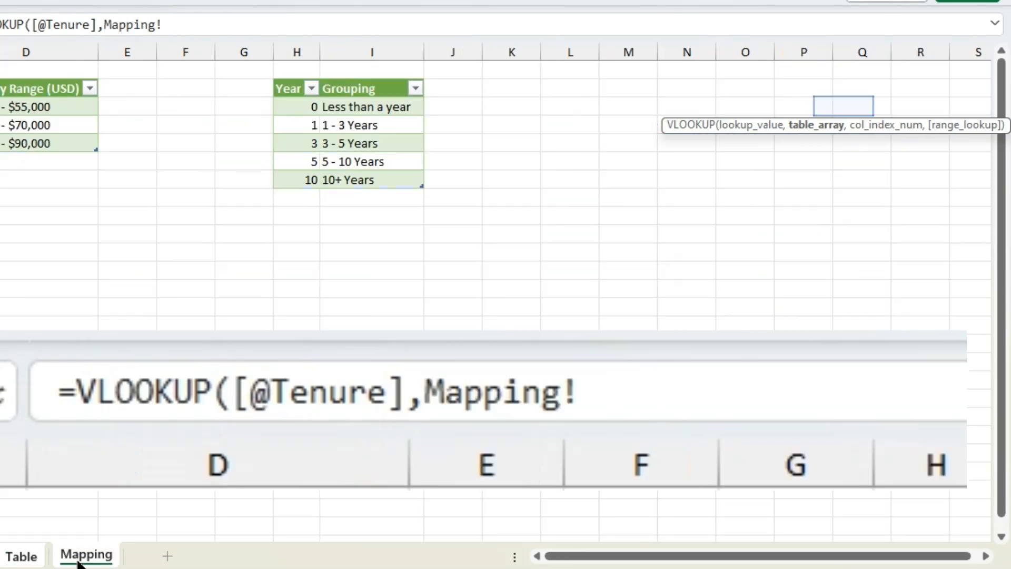
{"action": "left_click_drag", "start_coordinate": [295, 106], "coordinate": [359, 181]}
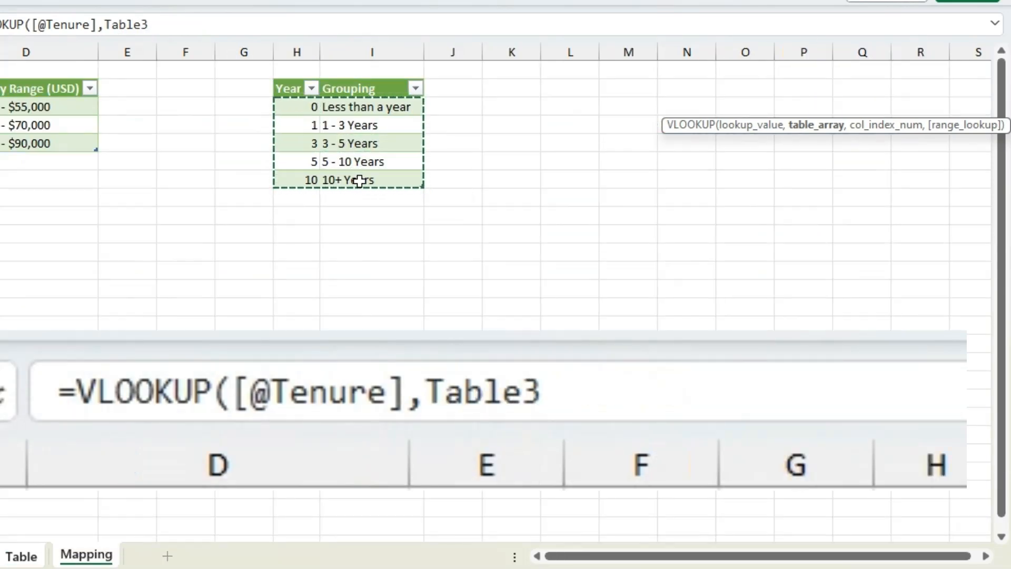
{"action": "type", "text": ","}
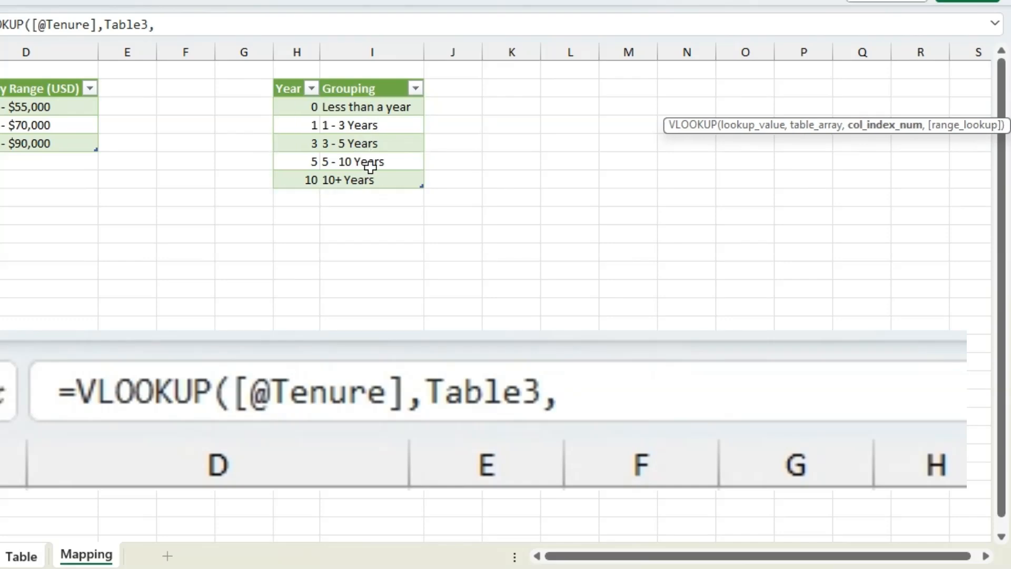
{"action": "type", "text": "2,"}
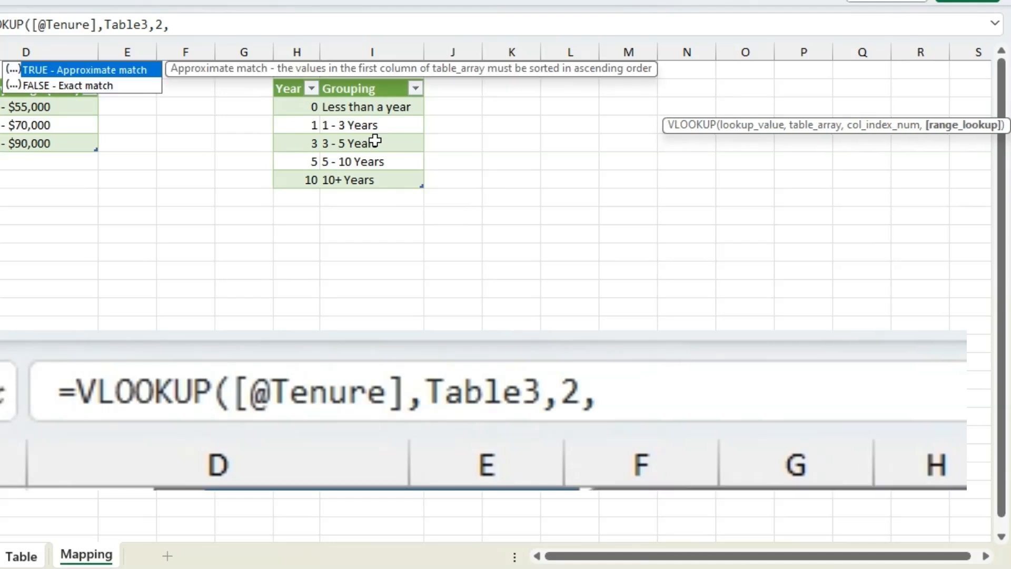
{"action": "type", "text": "true"}
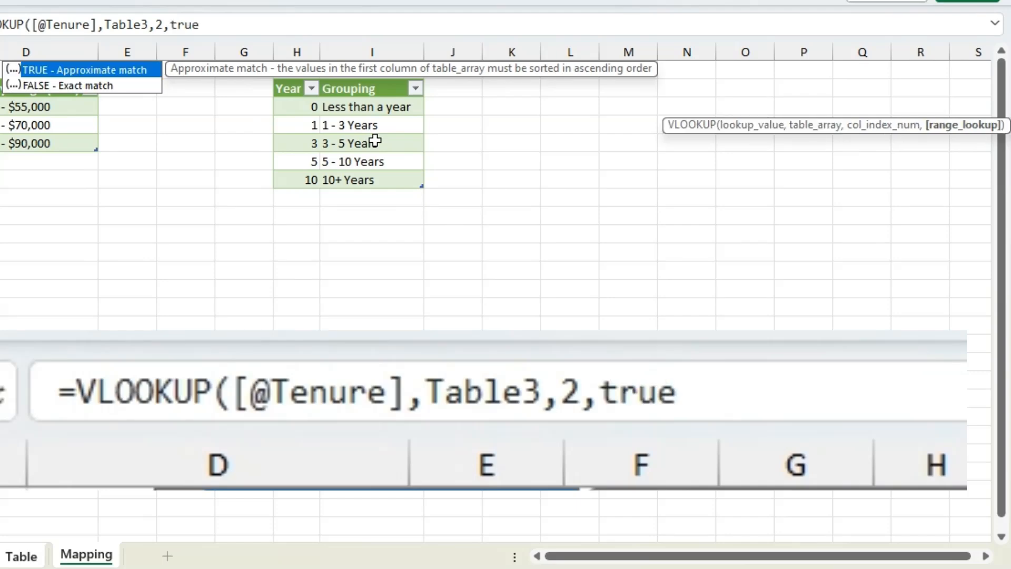
Complete the Grouping VLOOKUP with column index 2 and approximate match (1), filling the table's Grouping column.
{"action": "key", "text": "BackSpace"}
{"action": "key", "text": "BackSpace"}
{"action": "key", "text": "BackSpace"}
{"action": "key", "text": "BackSpace"}
{"action": "key", "text": "BackSpace"}
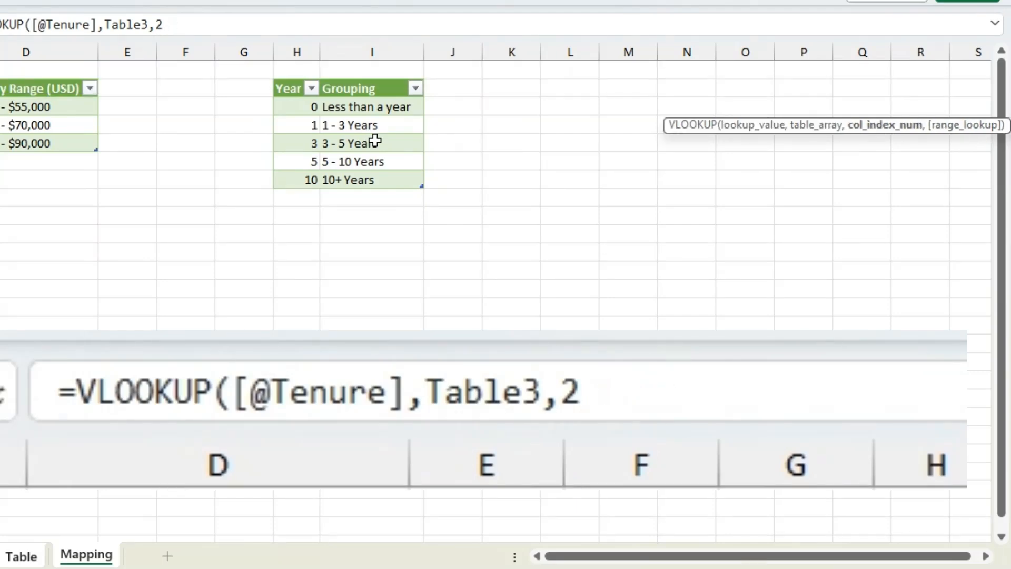
{"action": "type", "text": ",1)"}
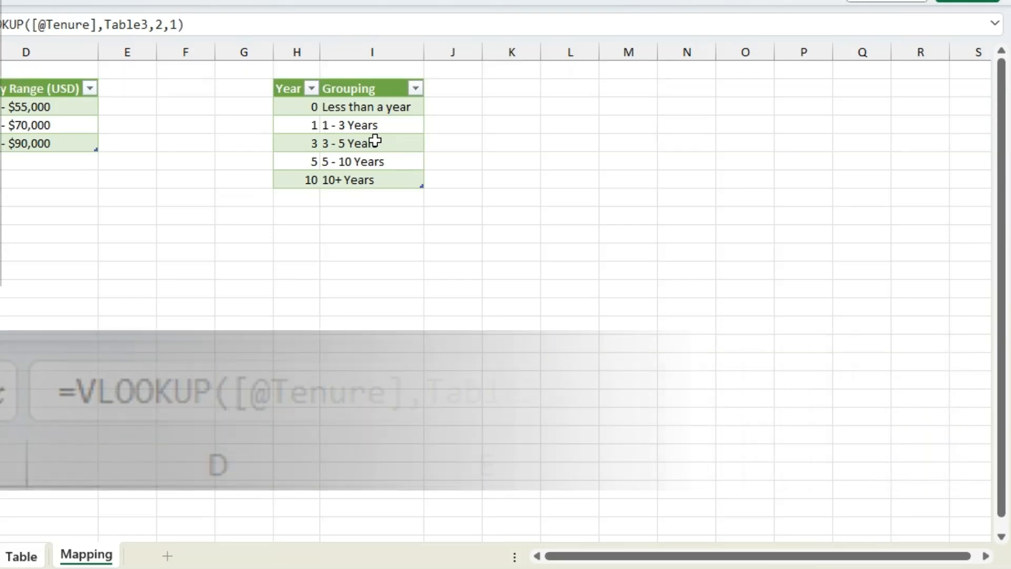
{"action": "key", "text": "Return"}
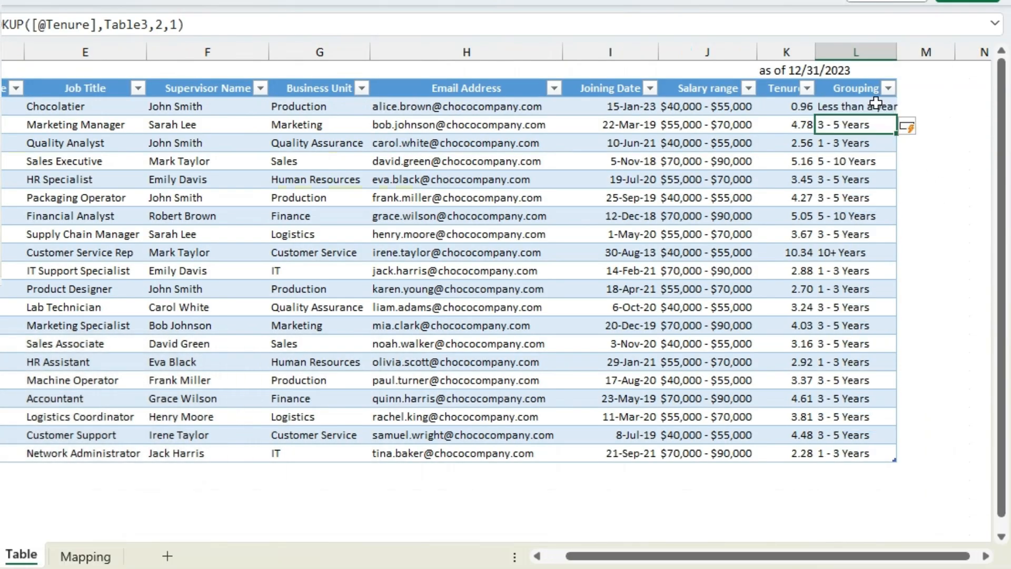
Check the Grouping results in several rows of column L against the Tenure values.
{"action": "left_click", "coordinate": [853, 252]}
{"action": "left_click", "coordinate": [852, 310]}
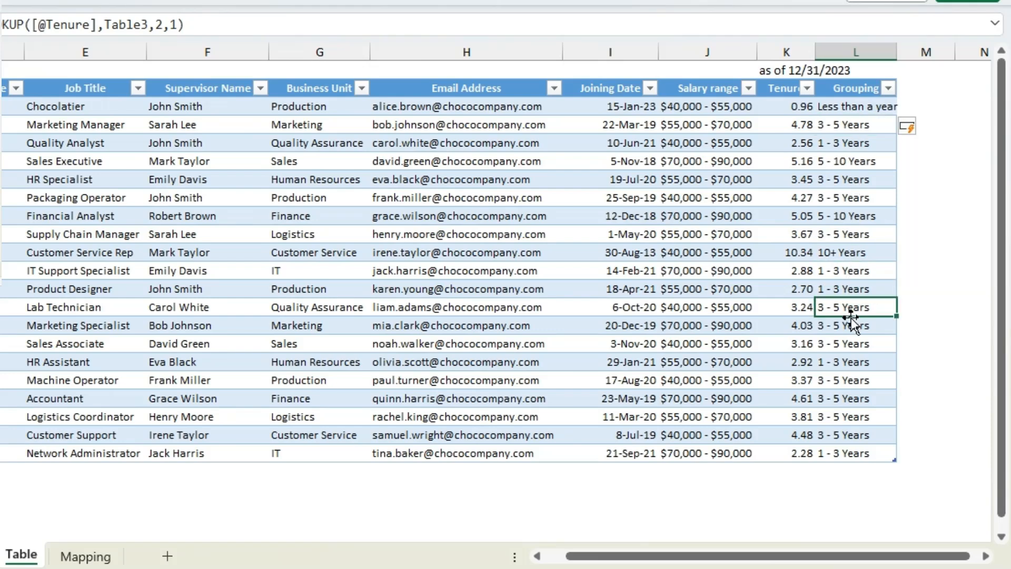
{"action": "left_click", "coordinate": [846, 364]}
{"action": "left_click", "coordinate": [842, 386]}
{"action": "left_click", "coordinate": [868, 220]}
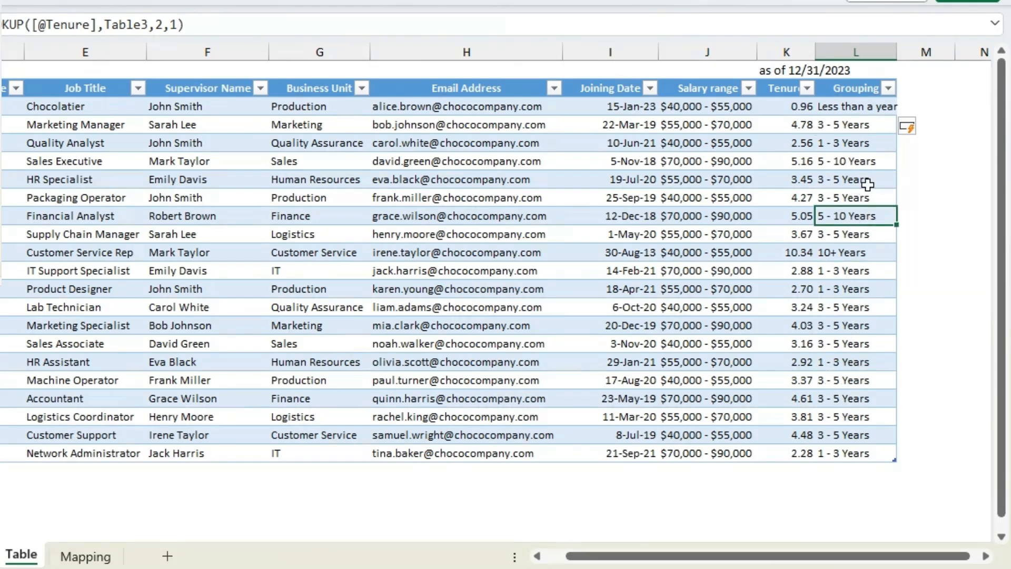
{"action": "left_click", "coordinate": [877, 142]}
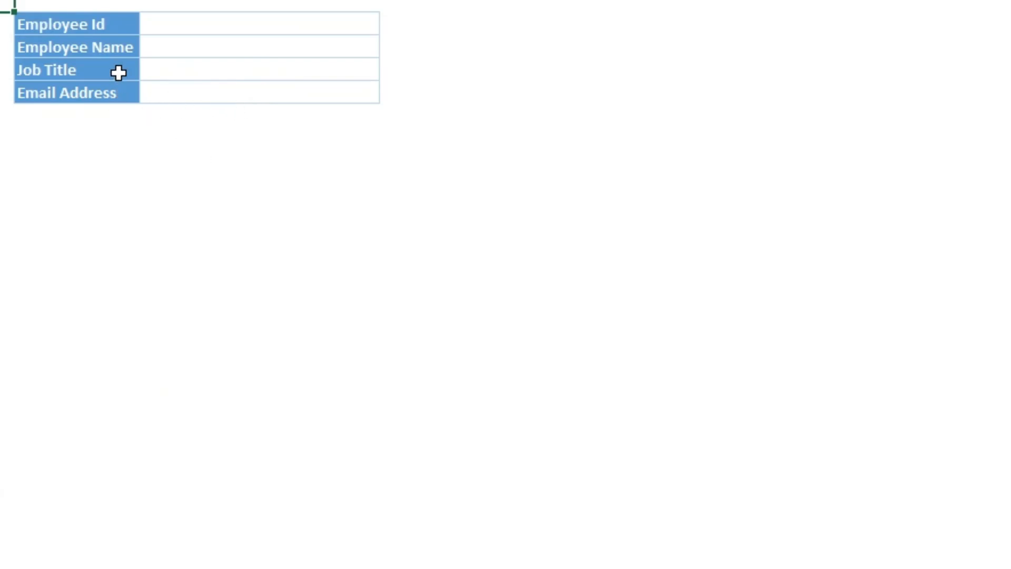
Compare the Snapshot sheet's Employee Name, Job Title and Email Address labels with the employee table's headers and their column positions.
{"action": "left_click", "coordinate": [107, 50]}
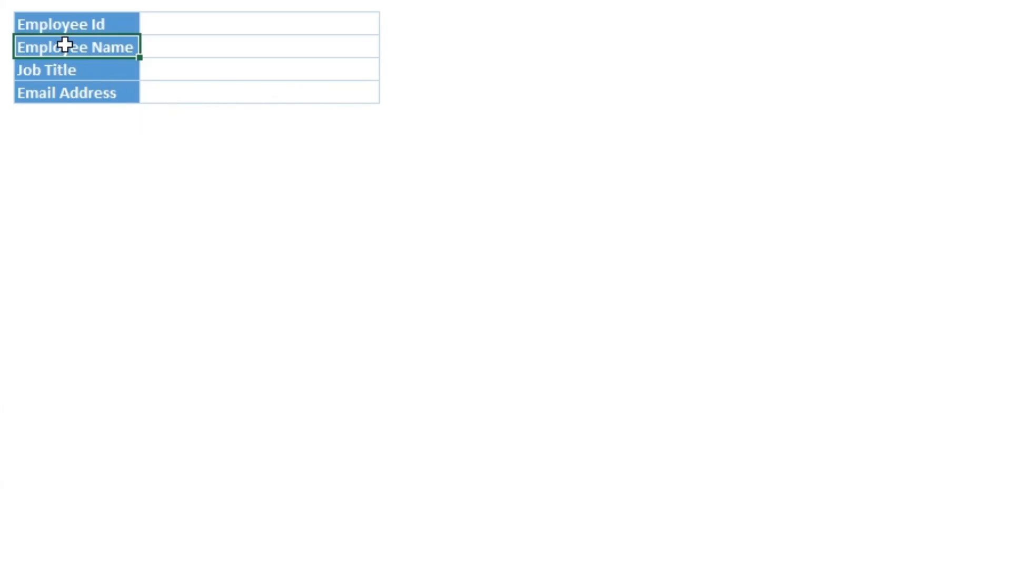
{"action": "left_click", "coordinate": [67, 71]}
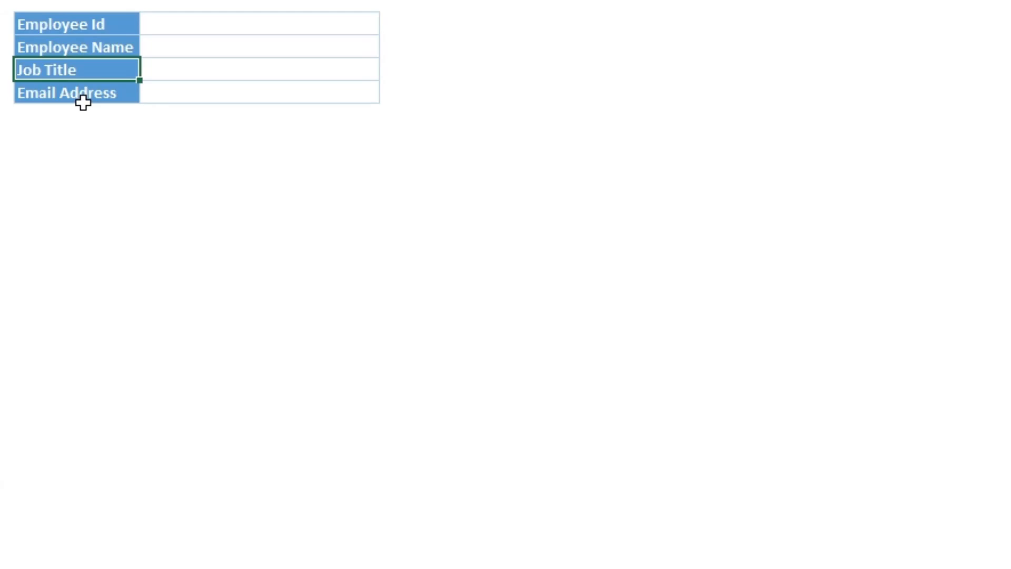
{"action": "left_click", "coordinate": [84, 100]}
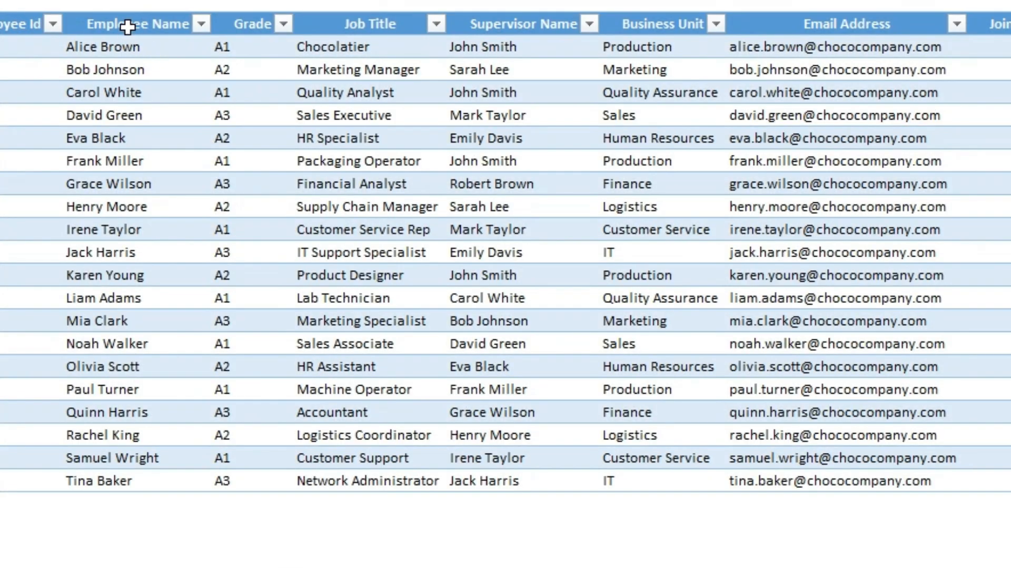
{"action": "left_click", "coordinate": [130, 24]}
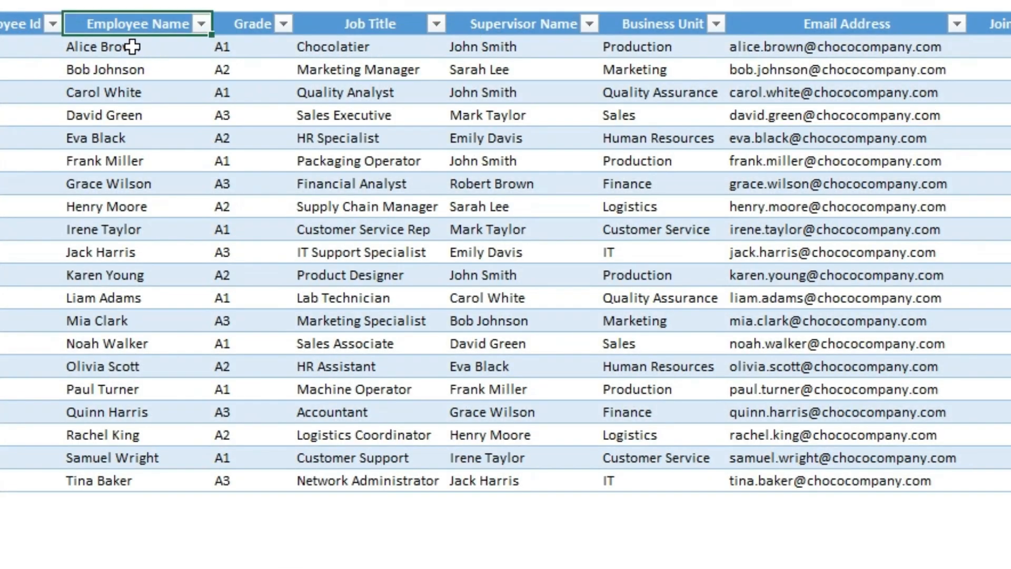
{"action": "left_click", "coordinate": [354, 24]}
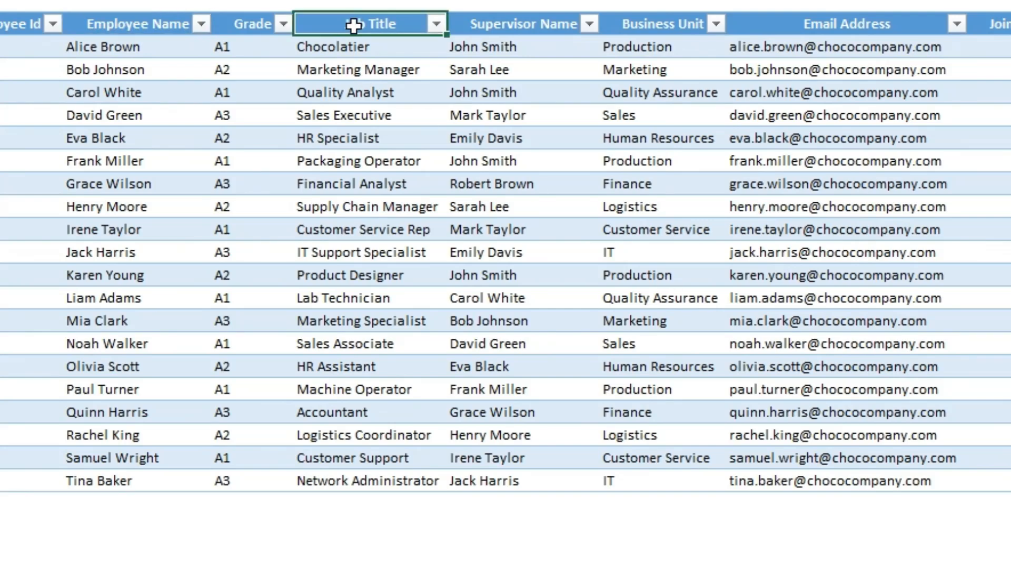
{"action": "left_click", "coordinate": [901, 26]}
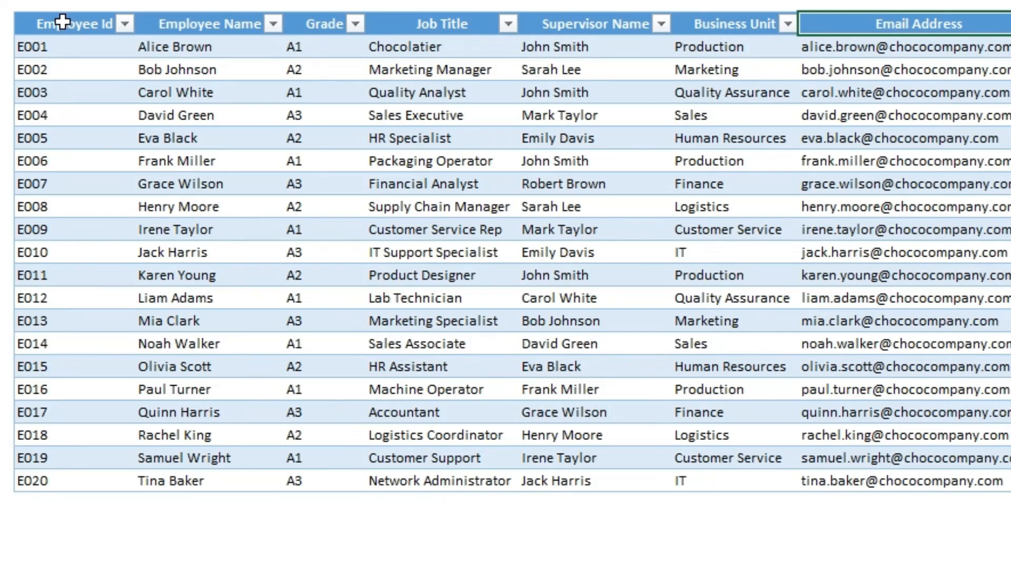
{"action": "left_click", "coordinate": [116, 24]}
{"action": "left_click_drag", "start_coordinate": [146, 22], "coordinate": [197, 34]}
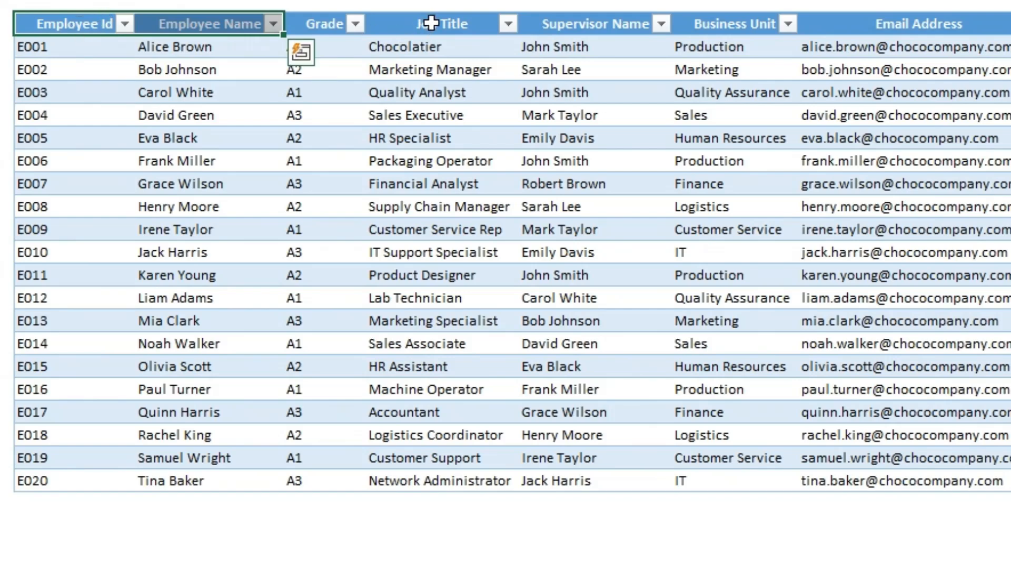
{"action": "left_click_drag", "start_coordinate": [412, 26], "coordinate": [471, 27]}
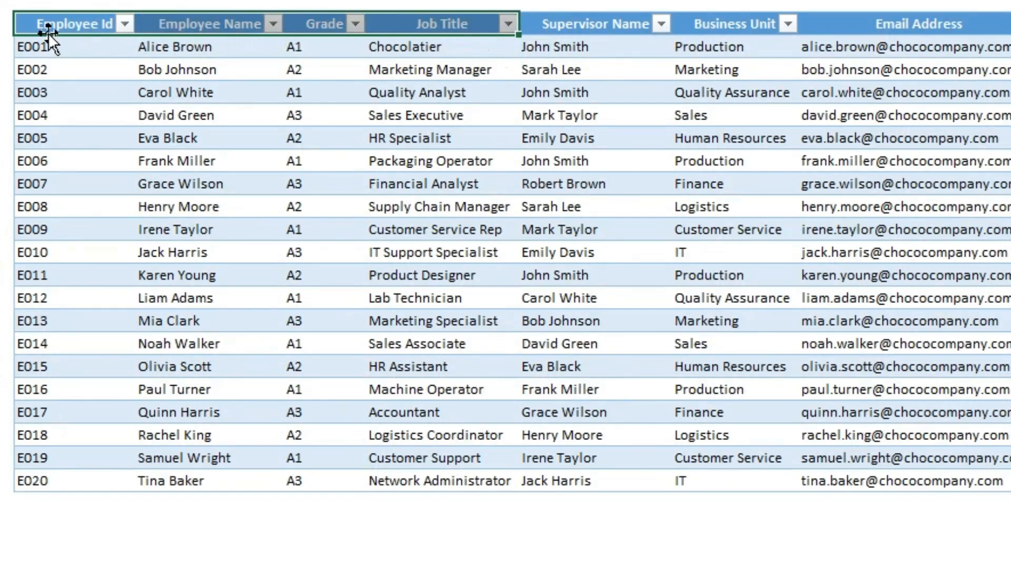
{"action": "left_click_drag", "start_coordinate": [84, 27], "coordinate": [892, 24]}
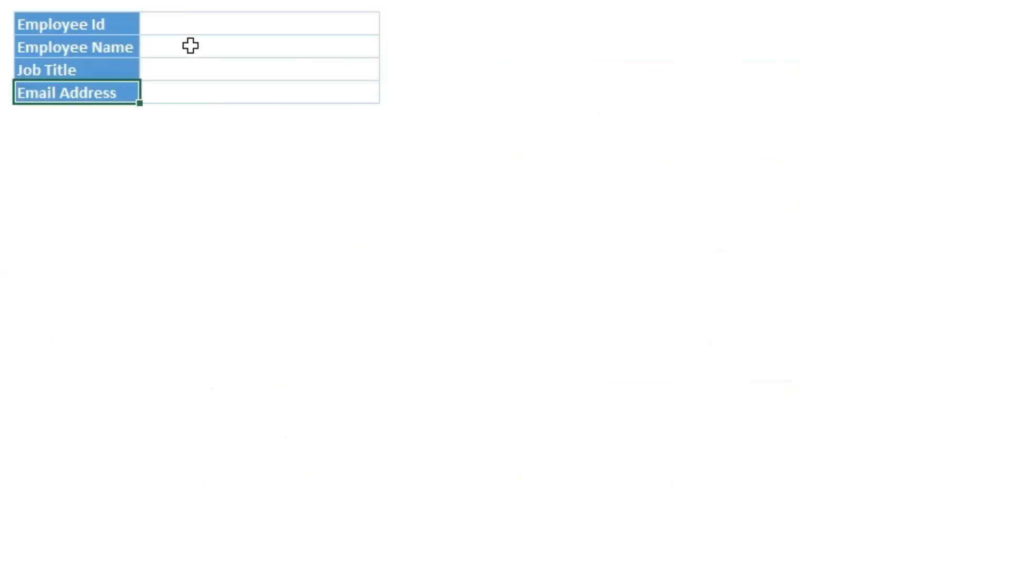
Choose E020 as the Employee Id in C2 of the Snapshot sheet.
{"action": "left_click", "coordinate": [189, 45]}
{"action": "left_click", "coordinate": [341, 23]}
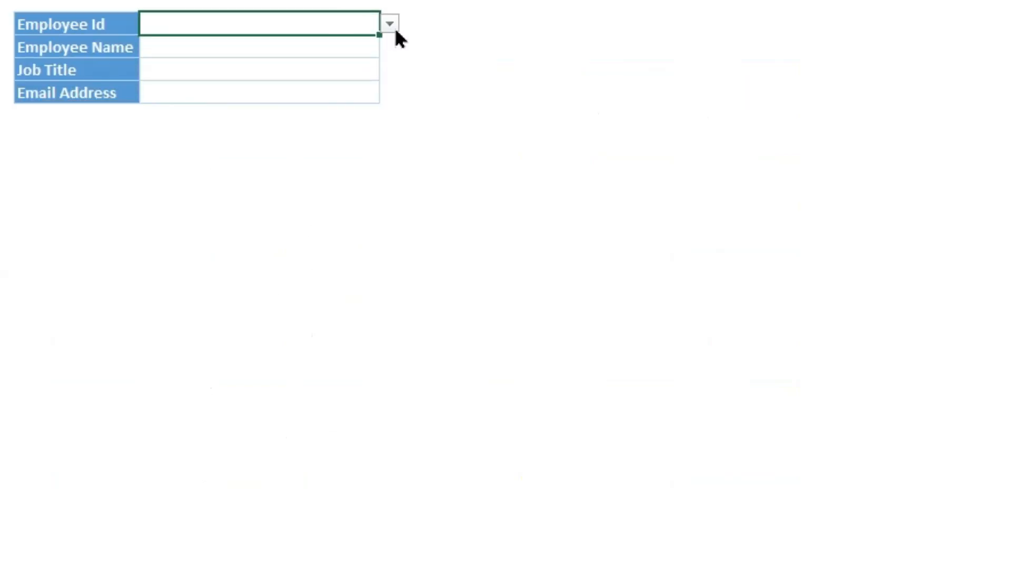
{"action": "left_click", "coordinate": [390, 23]}
{"action": "scroll", "coordinate": [224, 239], "scroll_direction": "down", "scroll_amount": 3}
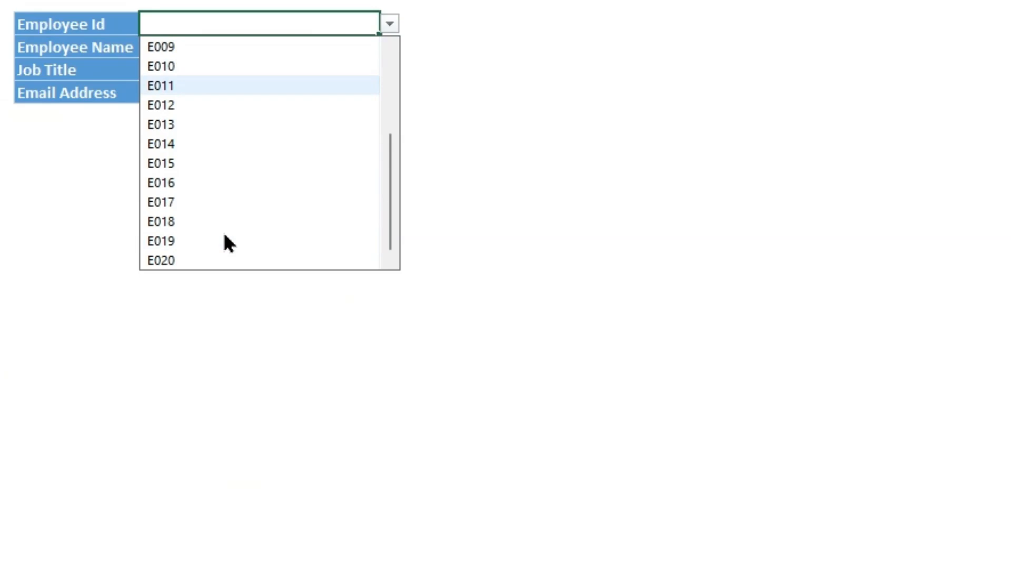
{"action": "left_click", "coordinate": [198, 266]}
{"action": "left_click", "coordinate": [198, 267]}
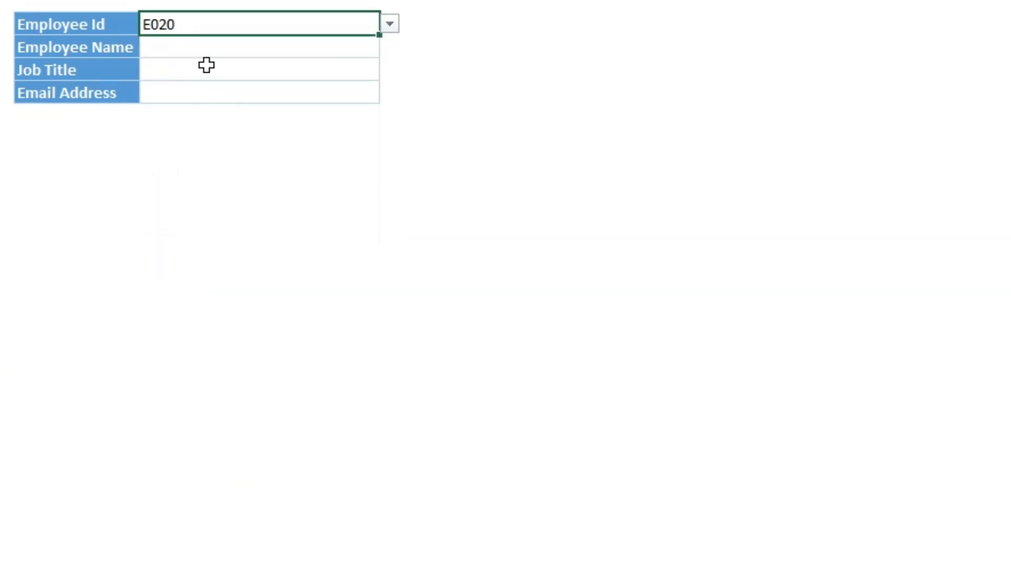
Start a VLOOKUP in C3 for Employee Name, with C2 as lookup value and the whole employee table, EE_data[#All], as table array.
{"action": "left_click", "coordinate": [202, 43]}
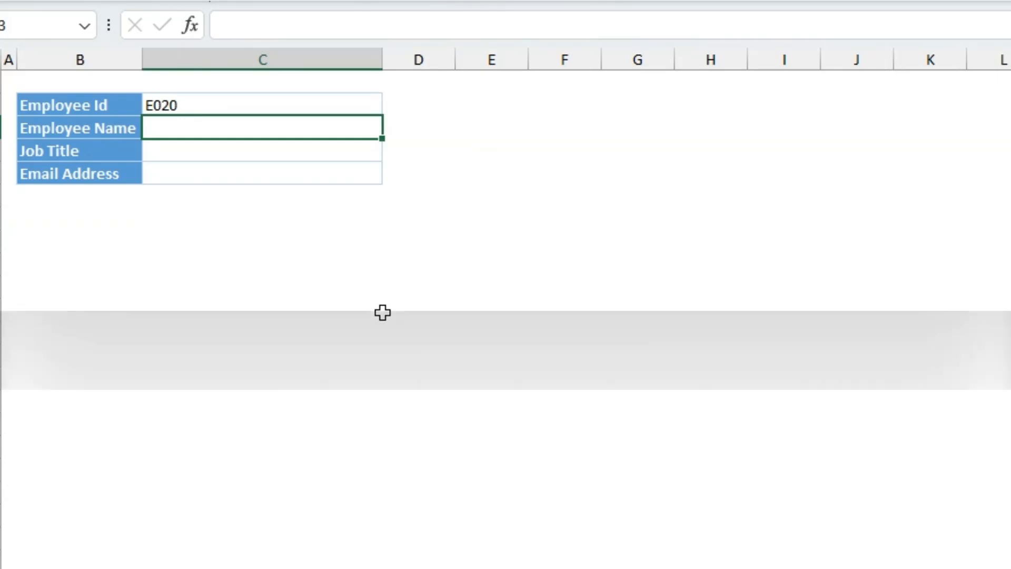
{"action": "type", "text": "="}
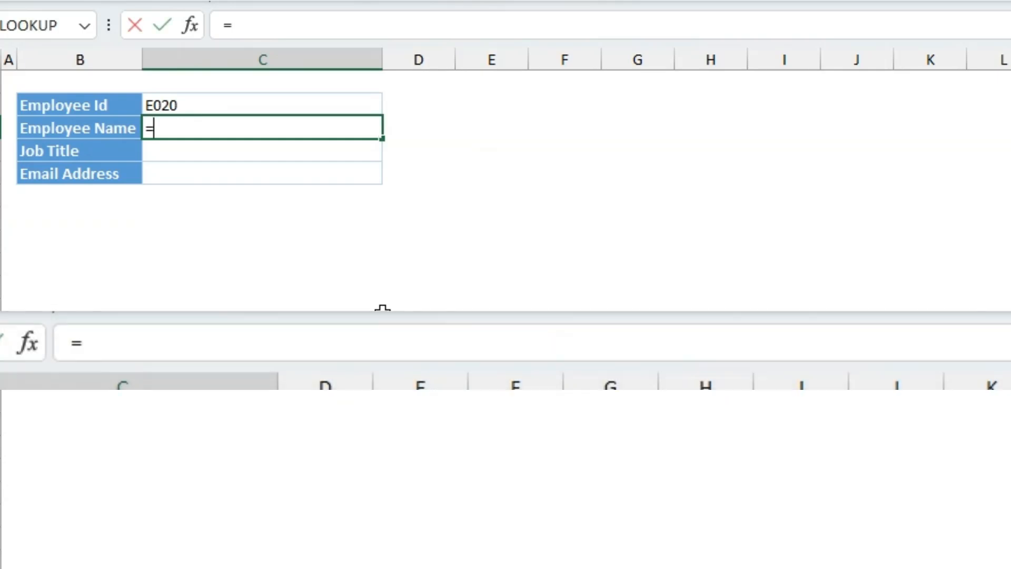
{"action": "type", "text": "vlo"}
{"action": "key", "text": "Tab"}
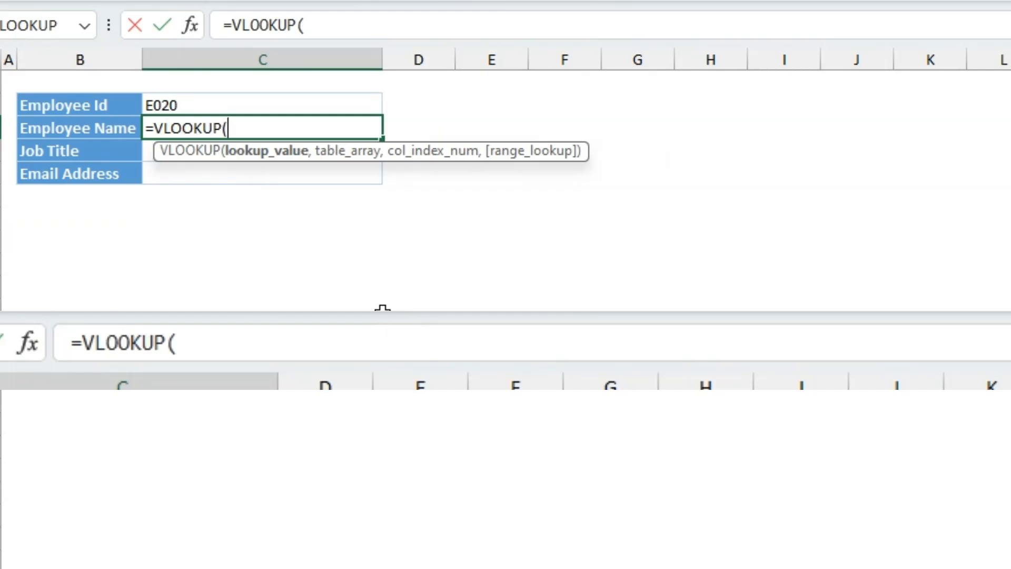
{"action": "left_click", "coordinate": [238, 105]}
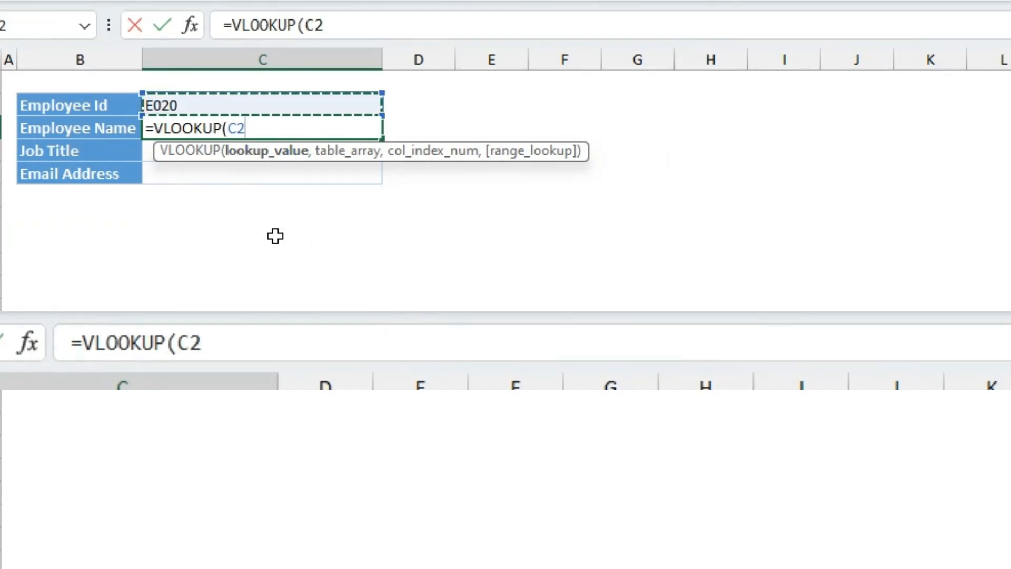
{"action": "type", "text": ","}
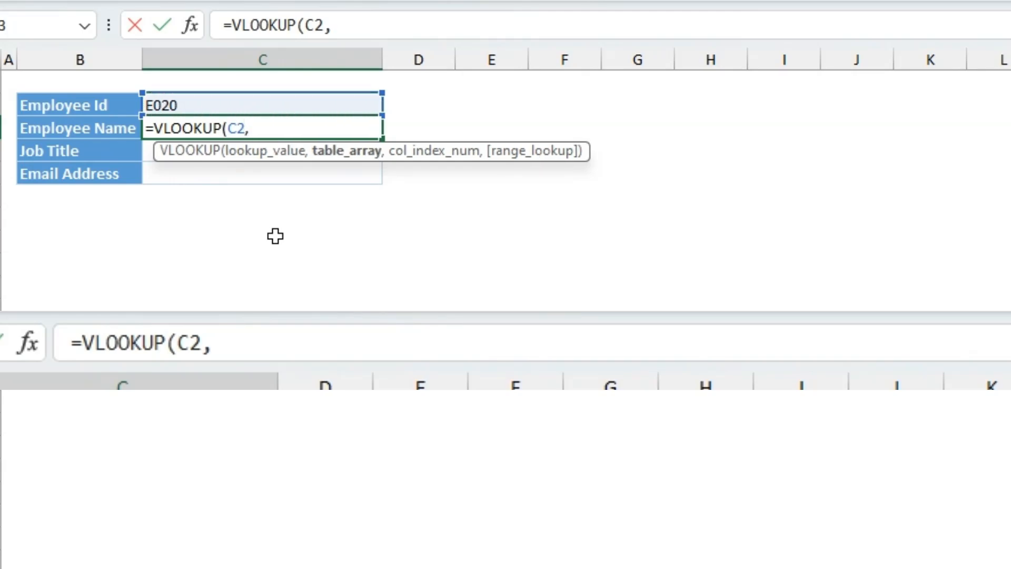
{"action": "left_click", "coordinate": [158, 567]}
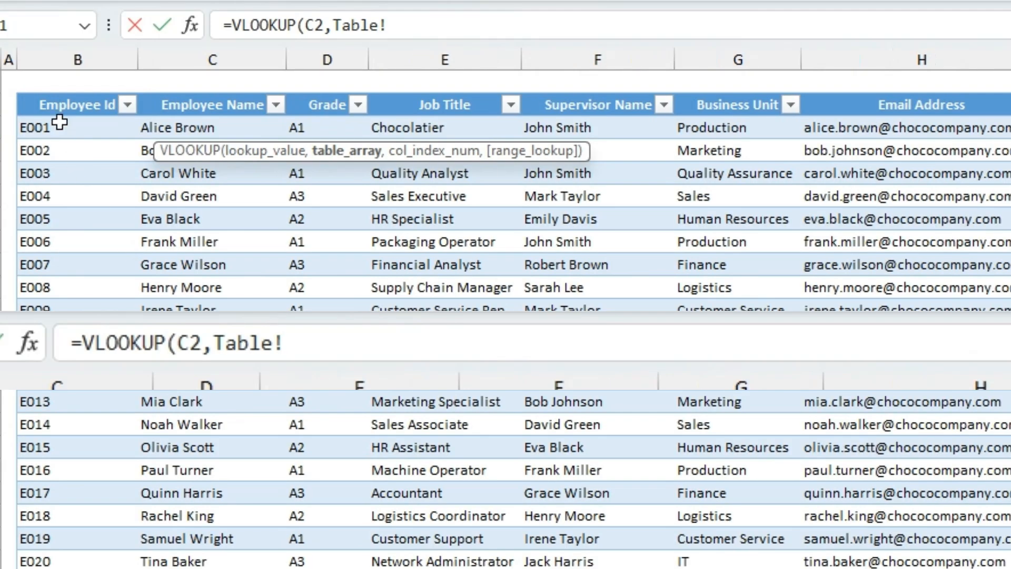
{"action": "mouse_move", "coordinate": [82, 109]}
{"action": "left_mouse_down"}
{"action": "mouse_move", "coordinate": [627, 333]}
{"action": "mouse_move", "coordinate": [1010, 516]}
{"action": "mouse_move", "coordinate": [1010, 562]}
{"action": "left_mouse_up"}
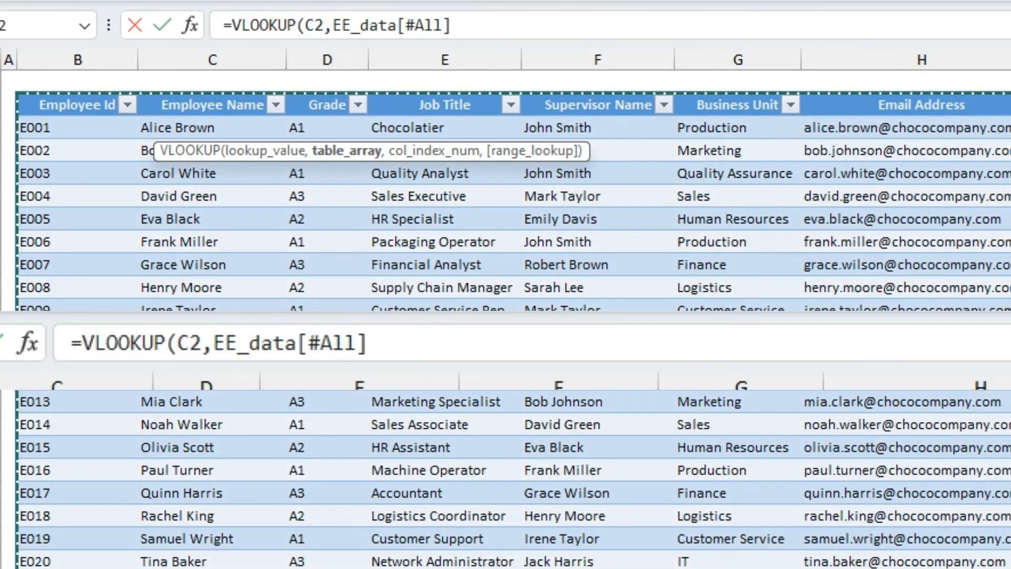
{"action": "type", "text": ","}
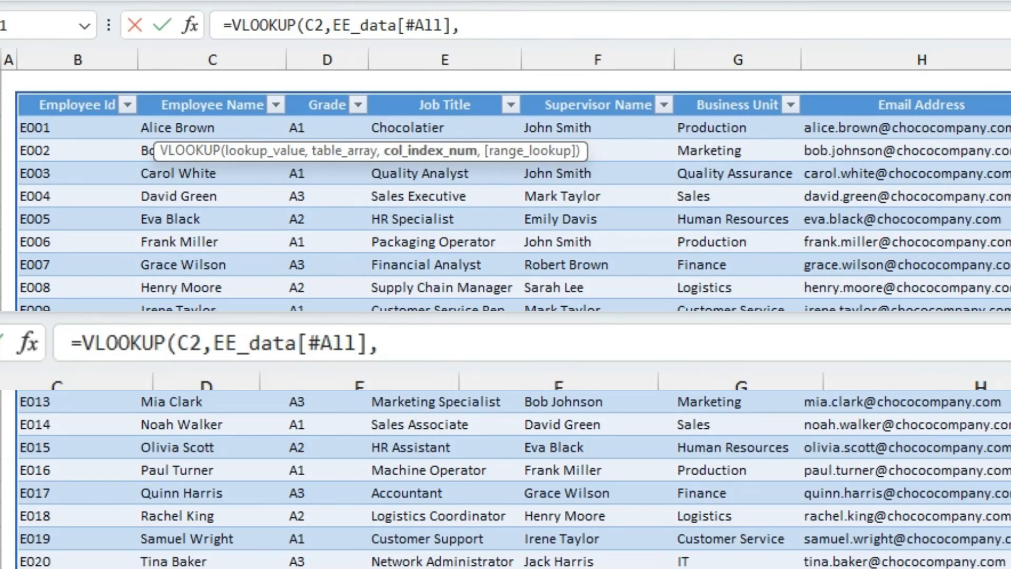
Nest a MATCH as the column index, with Snapshot labels B3:B5 as lookup value and the EE_data header row as lookup array.
{"action": "left_click", "coordinate": [100, 568]}
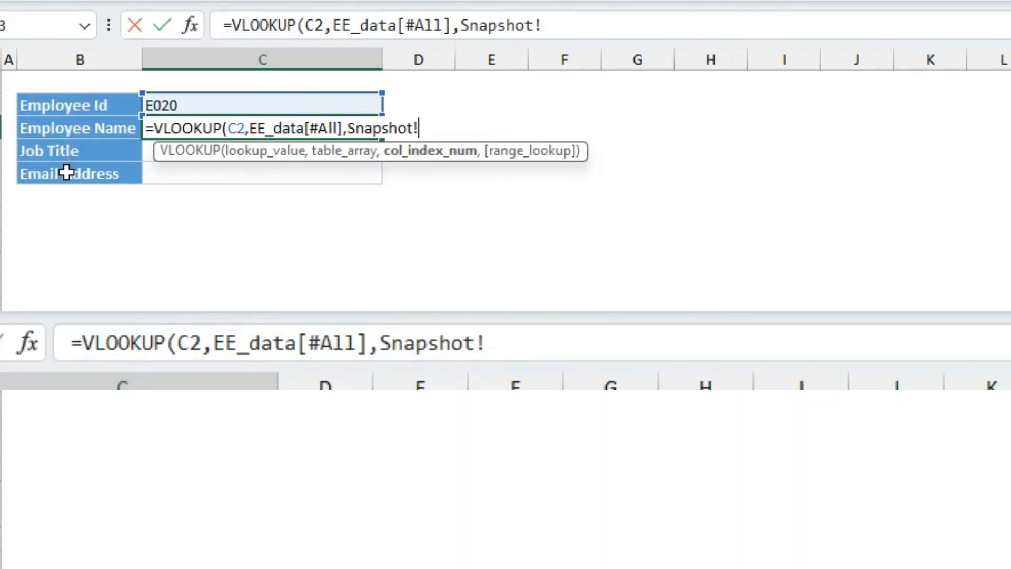
{"action": "key", "text": "BackSpace"}
{"action": "key", "text": "BackSpace"}
{"action": "key", "text": "BackSpace"}
{"action": "key", "text": "BackSpace"}
{"action": "key", "text": "BackSpace"}
{"action": "key", "text": "BackSpace"}
{"action": "key", "text": "BackSpace"}
{"action": "key", "text": "BackSpace"}
{"action": "key", "text": "BackSpace"}
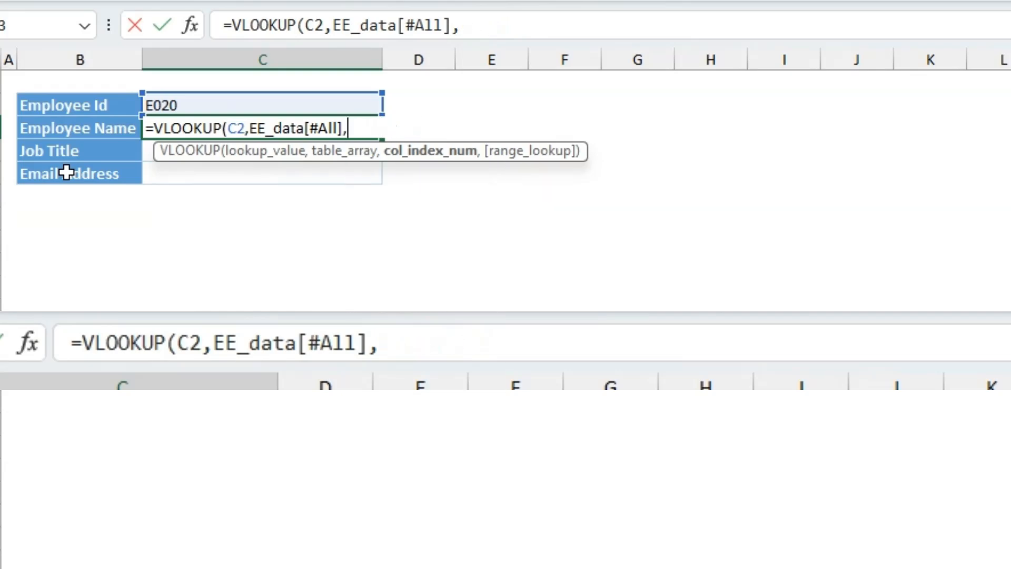
{"action": "type", "text": "match"}
{"action": "key", "text": "Tab"}
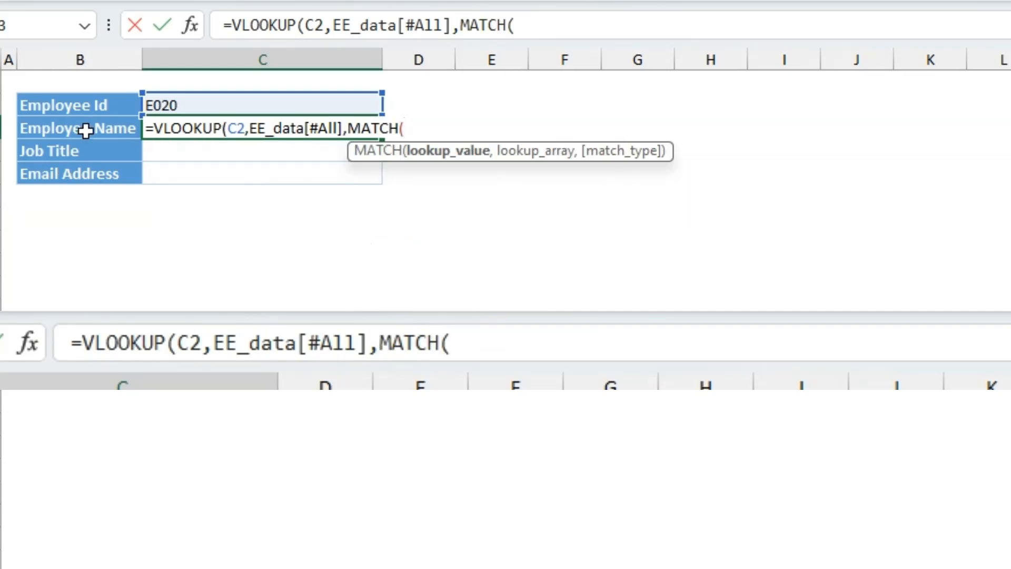
{"action": "left_click_drag", "start_coordinate": [86, 130], "coordinate": [76, 170]}
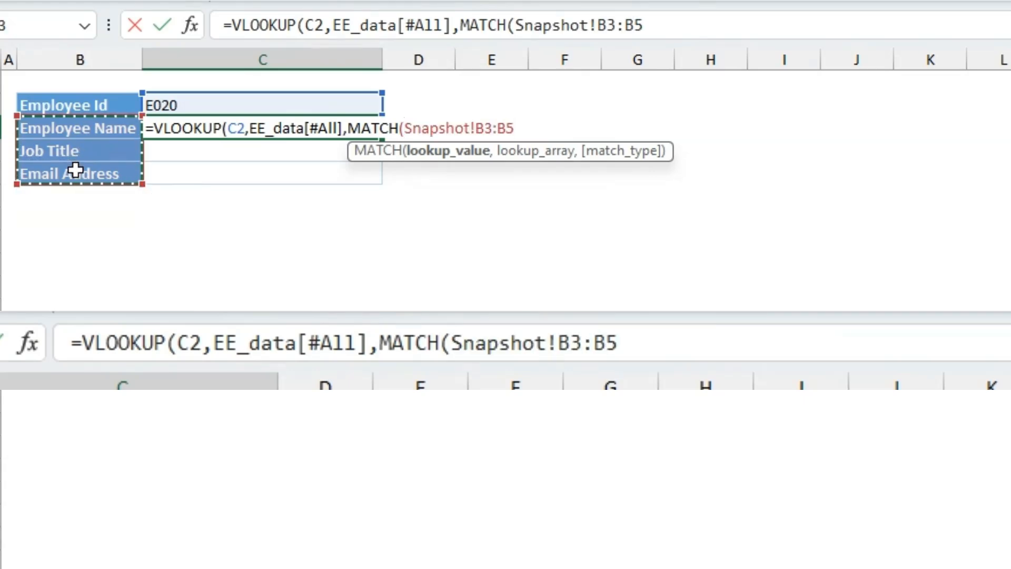
{"action": "type", "text": ","}
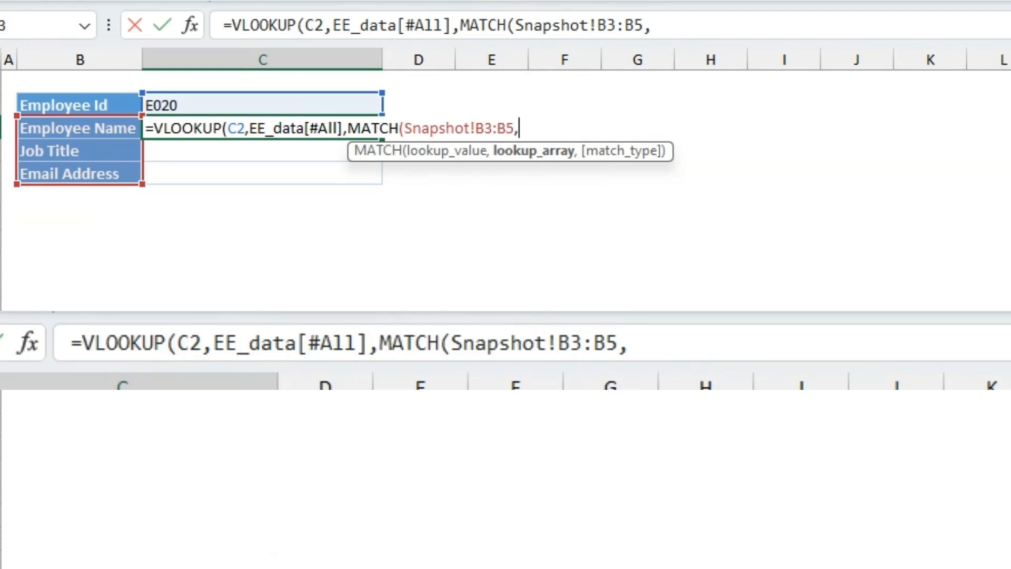
{"action": "key", "text": "ctrl+Page_Down"}
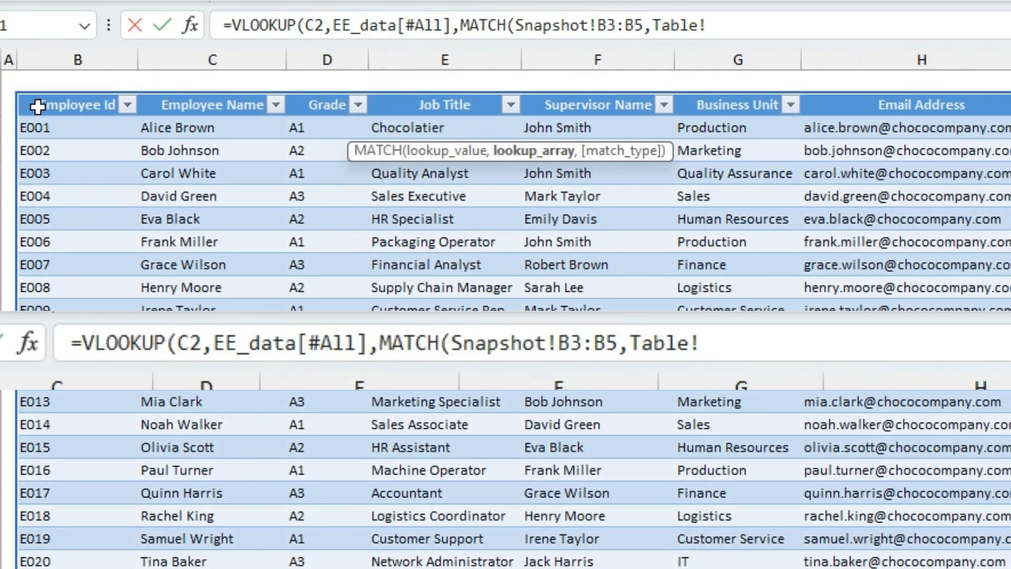
{"action": "left_click", "coordinate": [37, 106]}
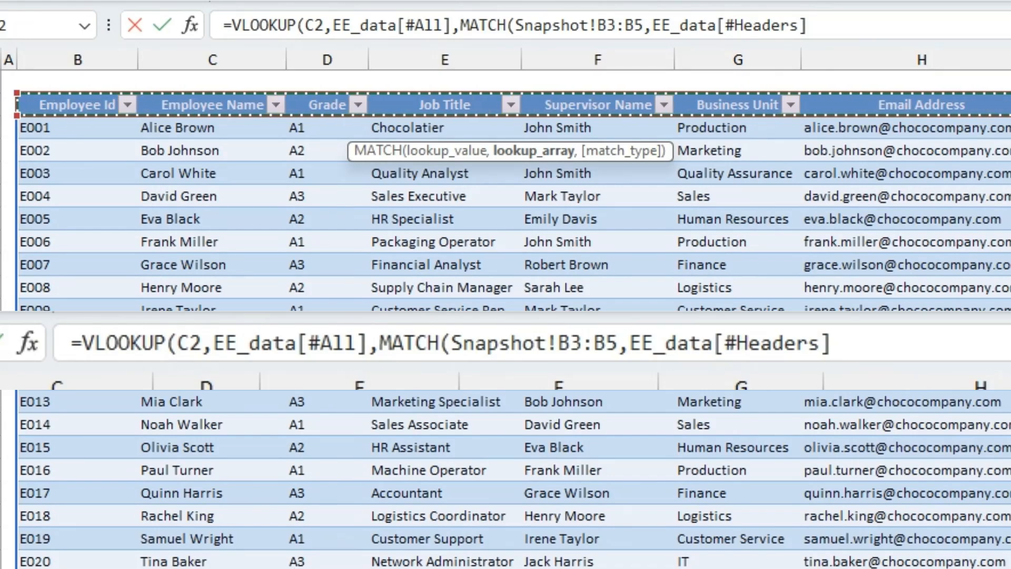
Set the nested MATCH's match type to 0 for an exact match and close the MATCH function.
{"action": "type", "text": ","}
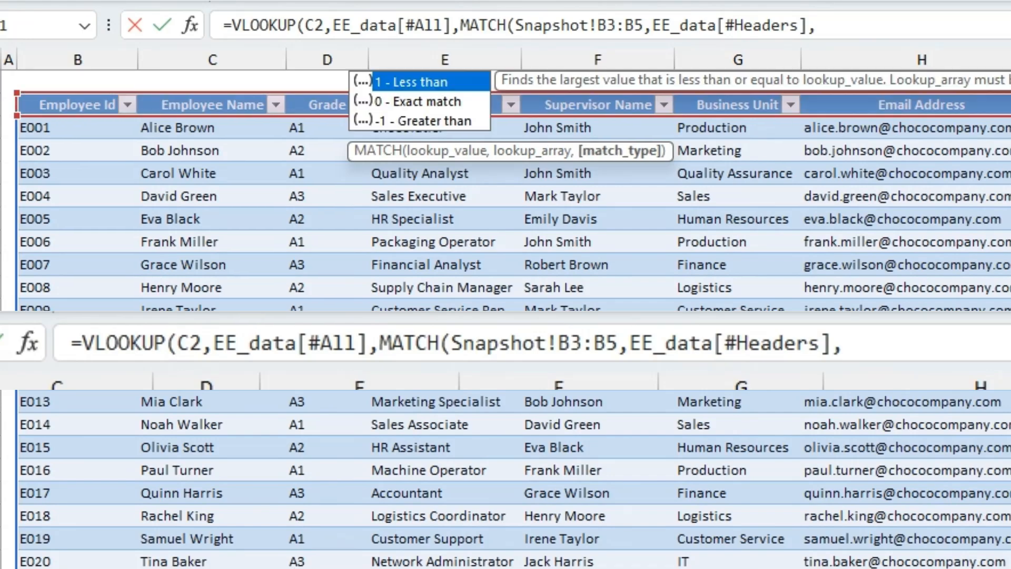
{"action": "left_click", "coordinate": [418, 101]}
{"action": "double_click", "coordinate": [419, 102]}
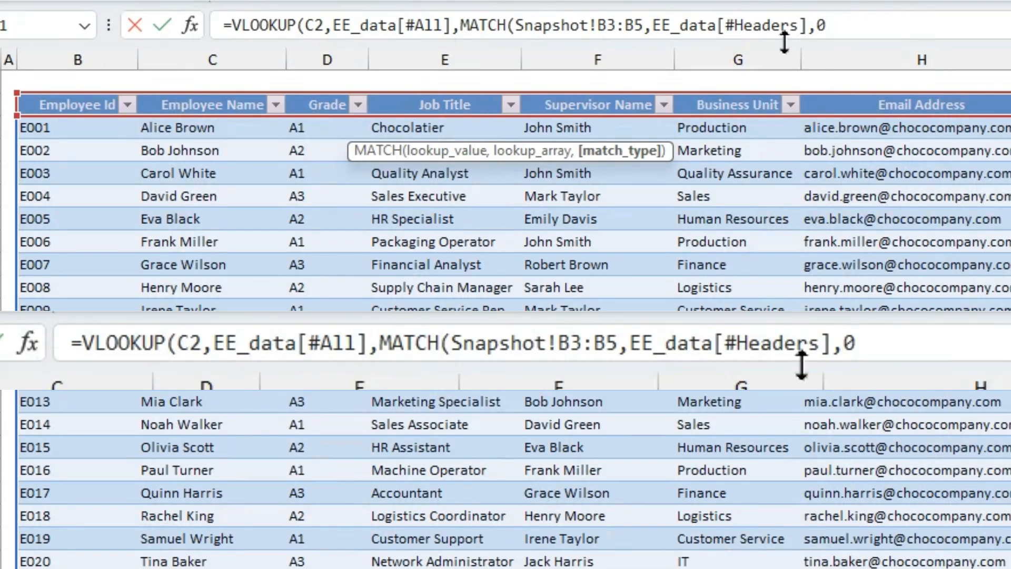
{"action": "type", "text": ")"}
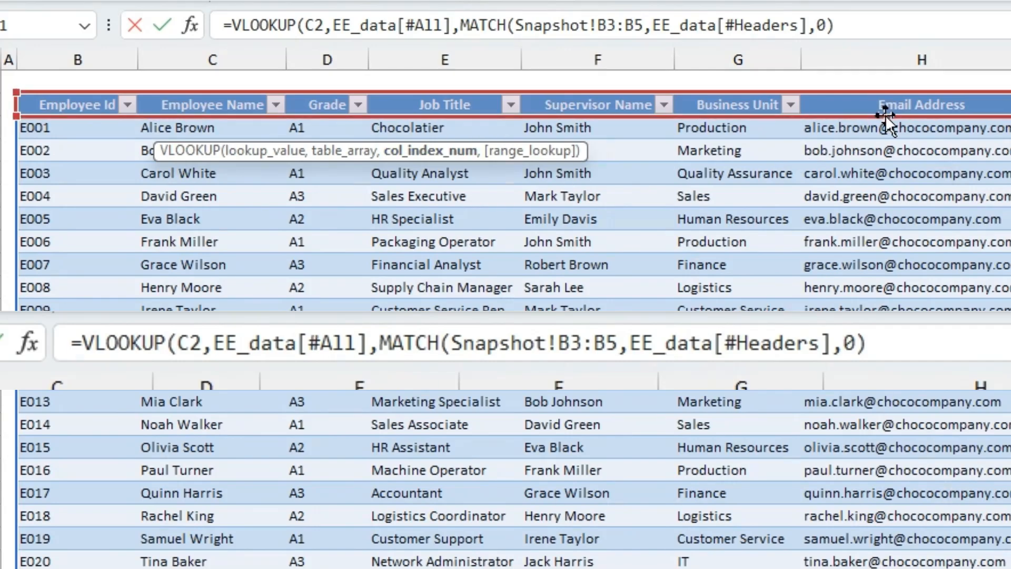
Complete the VLOOKUP in C3 with FALSE as range lookup for an exact match and enter the formula.
{"action": "left_click", "coordinate": [858, 25]}
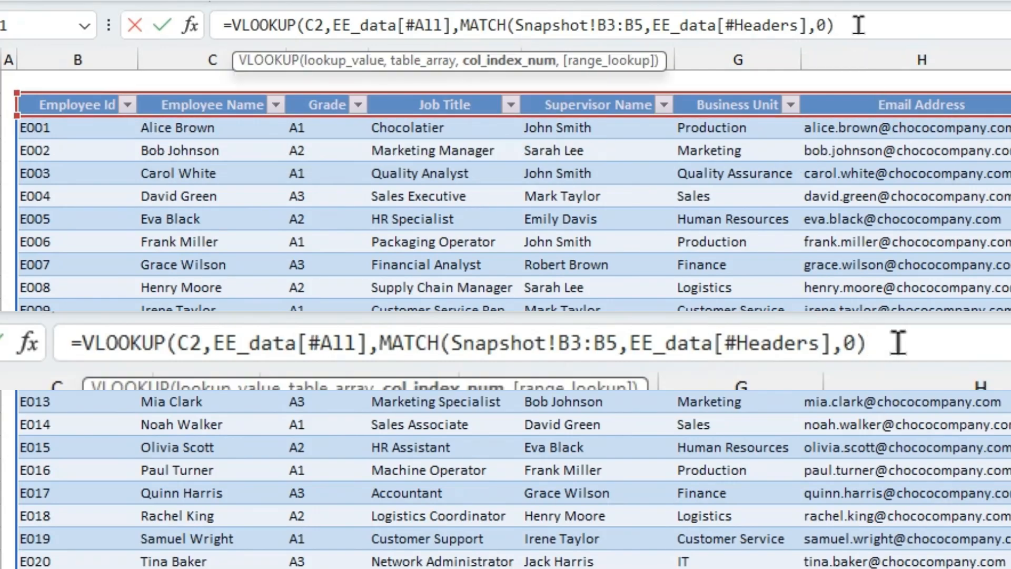
{"action": "type", "text": ","}
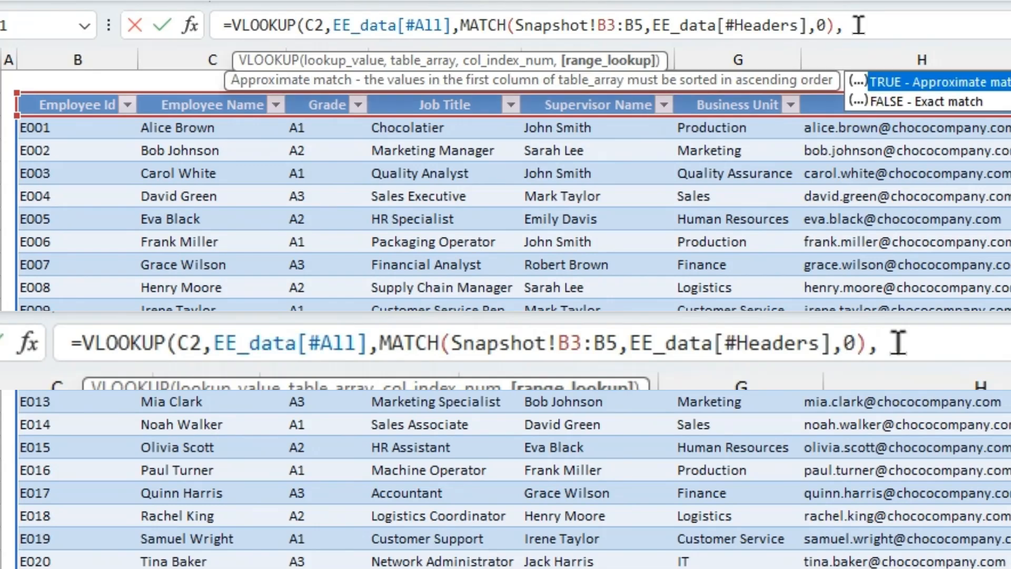
{"action": "double_click", "coordinate": [939, 99]}
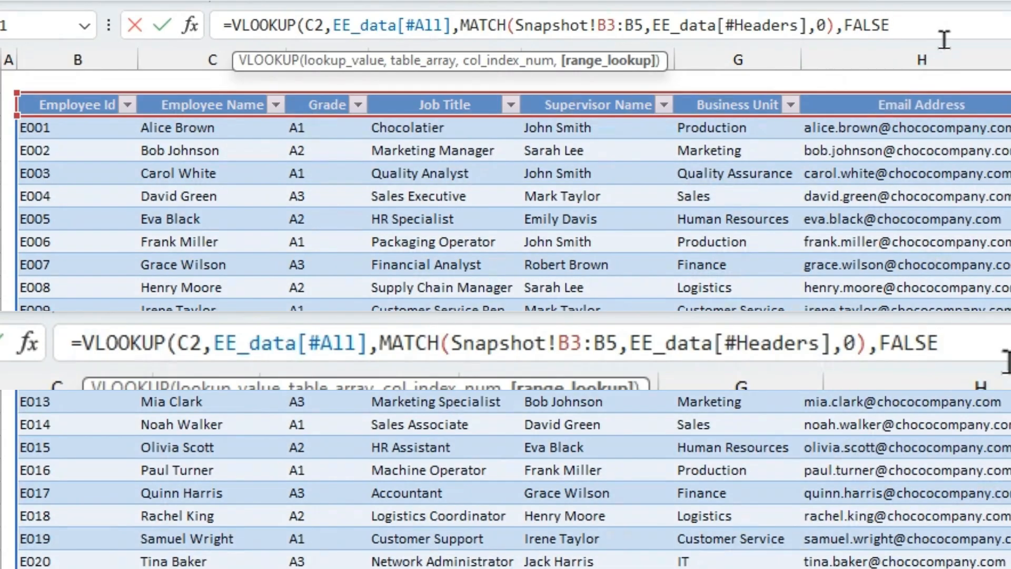
{"action": "type", "text": ")"}
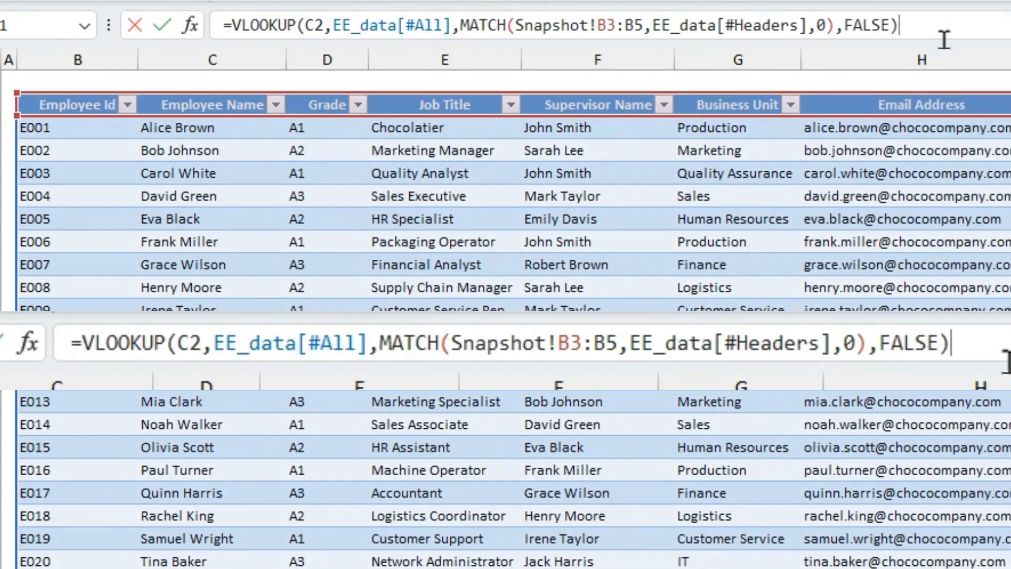
{"action": "key", "text": "Return"}
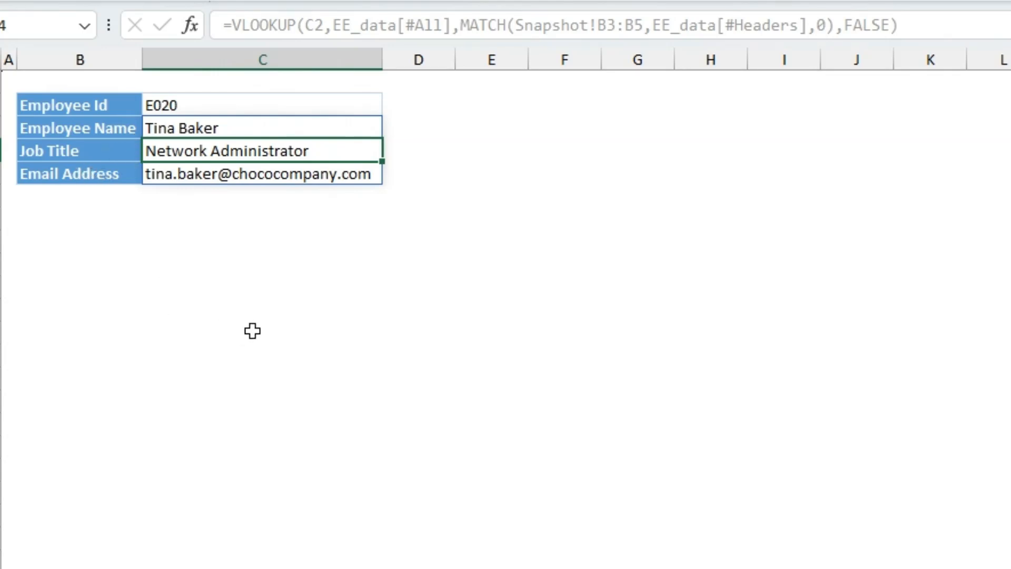
Choose E013 as the Employee Id in C2 of the Snapshot sheet.
{"action": "left_click", "coordinate": [237, 258]}
{"action": "left_click", "coordinate": [295, 104]}
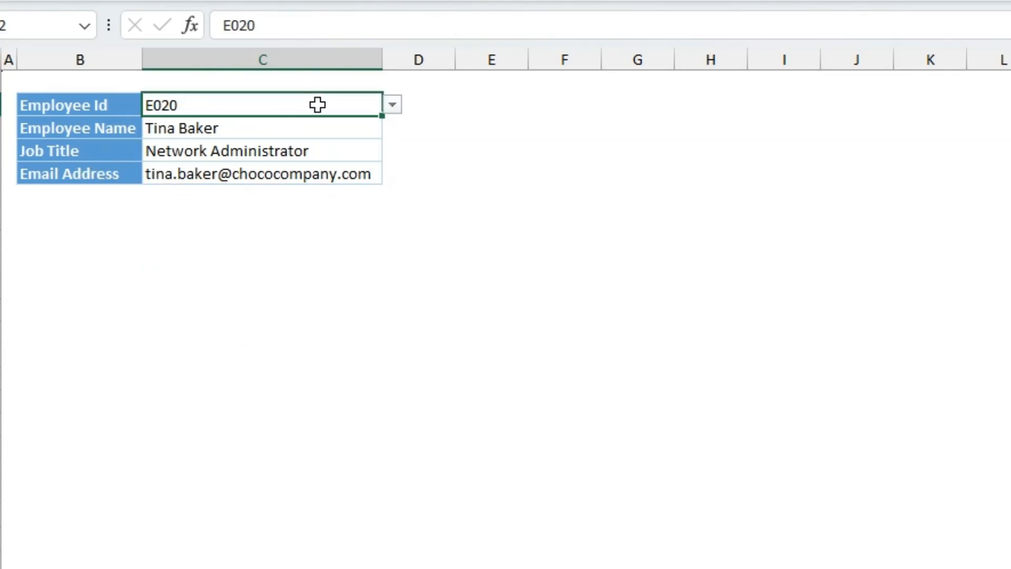
{"action": "left_click", "coordinate": [393, 107]}
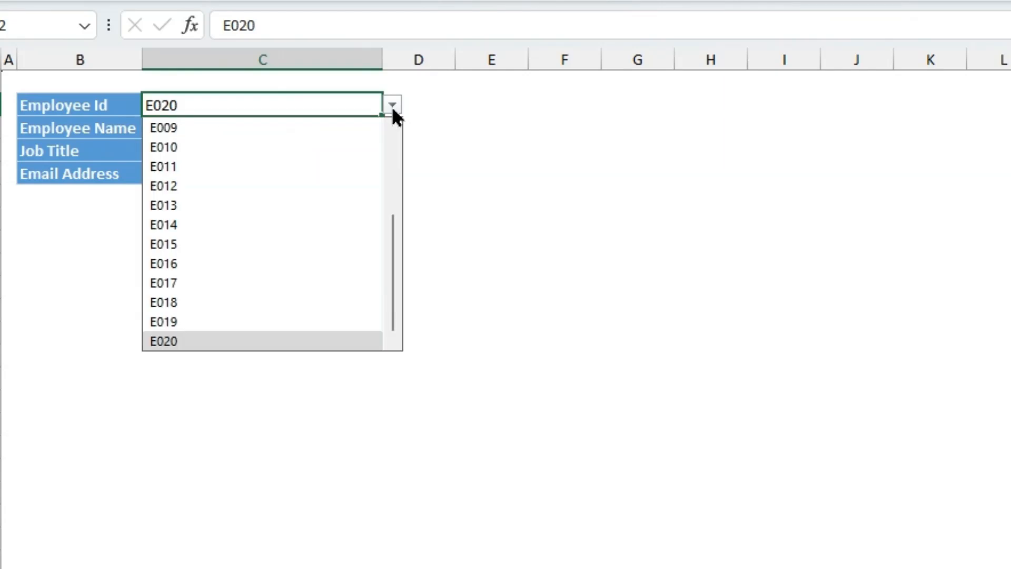
{"action": "left_click", "coordinate": [310, 211]}
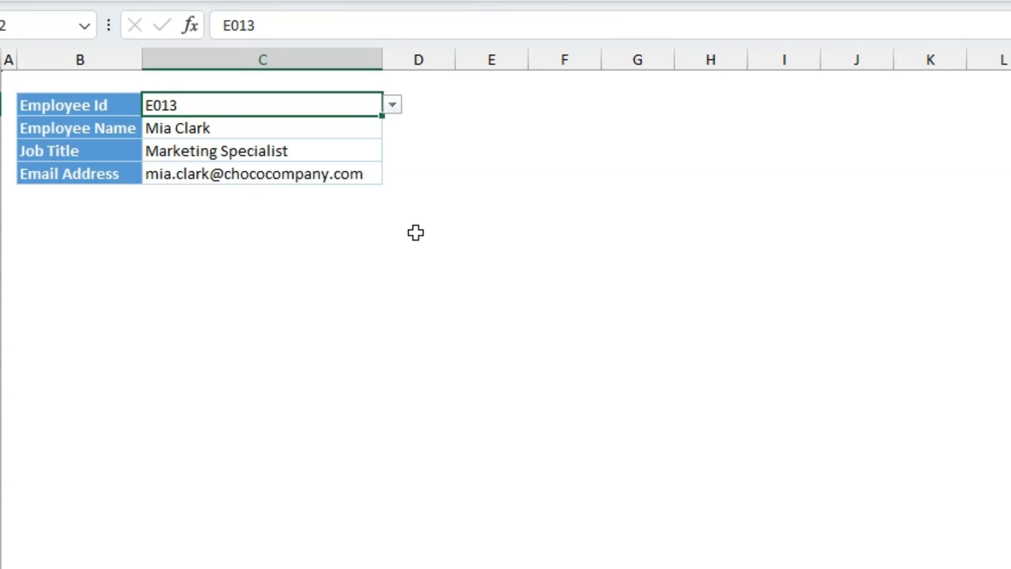
{"action": "left_click", "coordinate": [213, 289]}
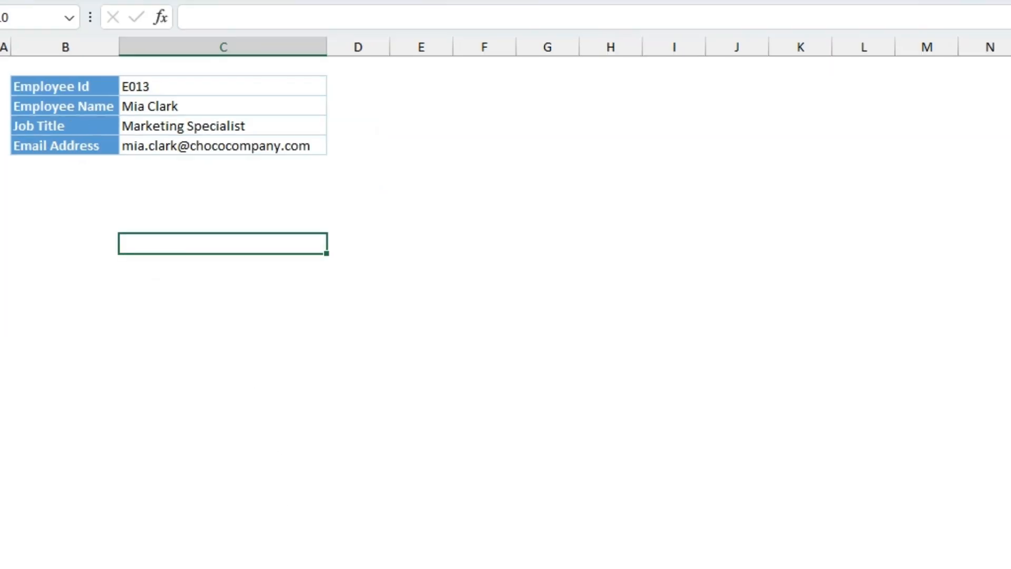
Copy the employee table's Joining Date header, and fill the Email Address label down into B6 of the Snapshot sheet.
{"action": "left_click", "coordinate": [211, 567]}
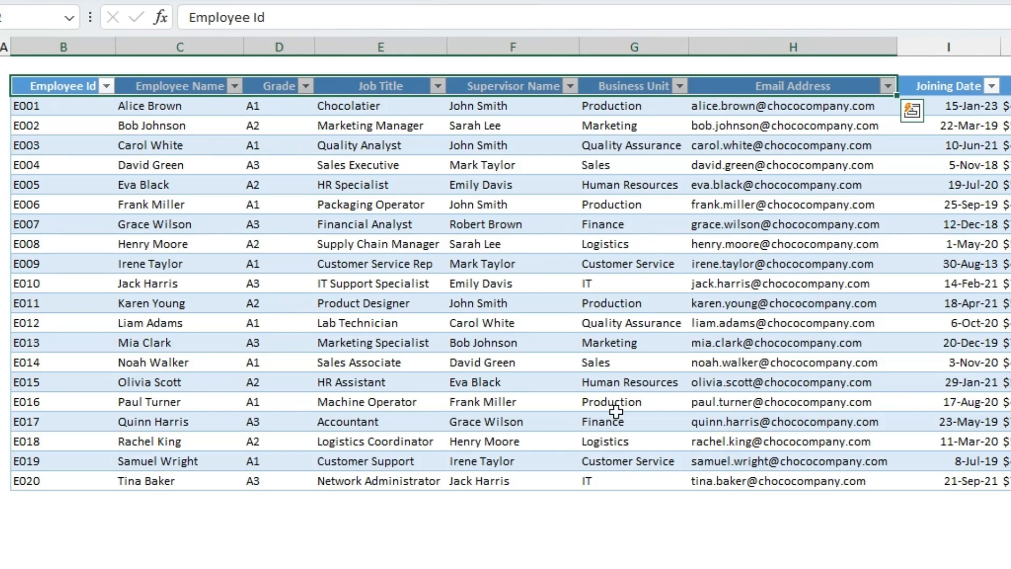
{"action": "left_click", "coordinate": [955, 90]}
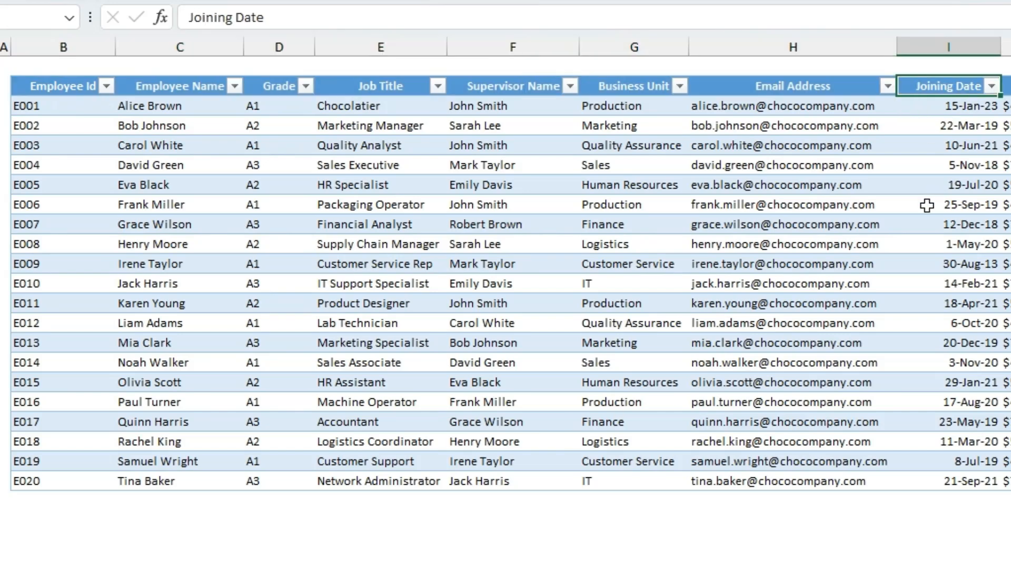
{"action": "key", "text": "ctrl+c"}
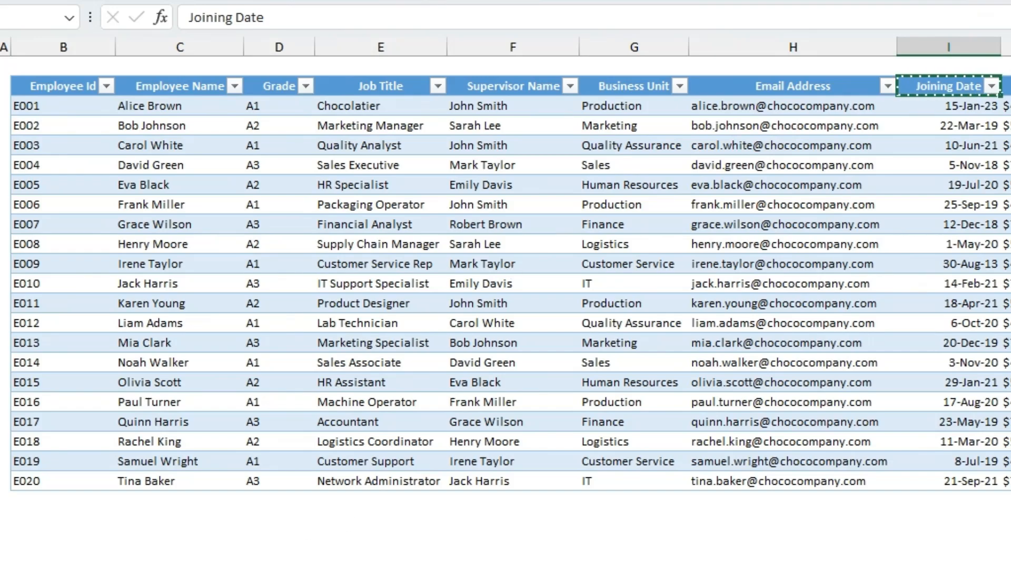
{"action": "left_click", "coordinate": [194, 567]}
{"action": "left_click", "coordinate": [79, 170]}
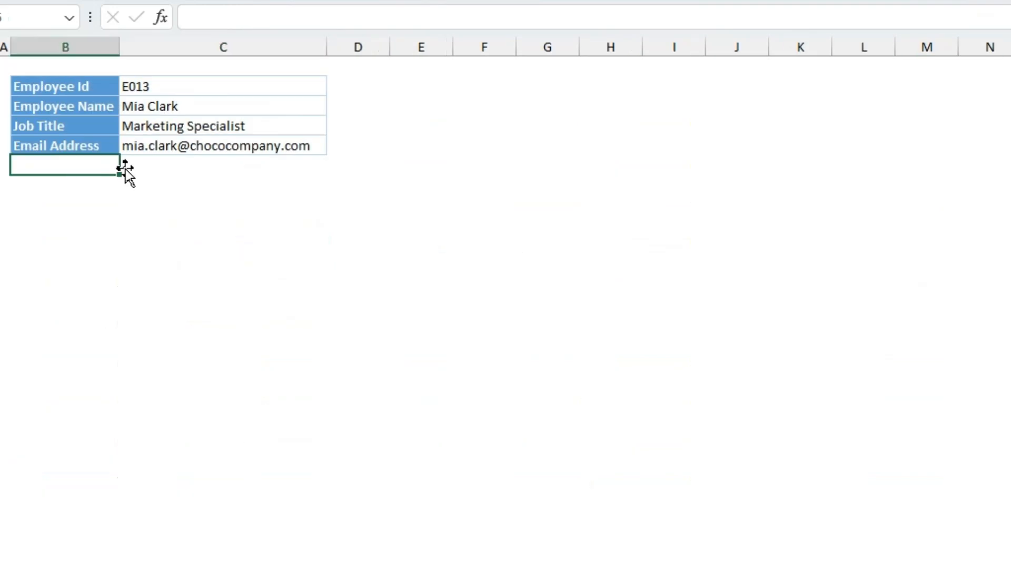
{"action": "key", "text": "ctrl+d"}
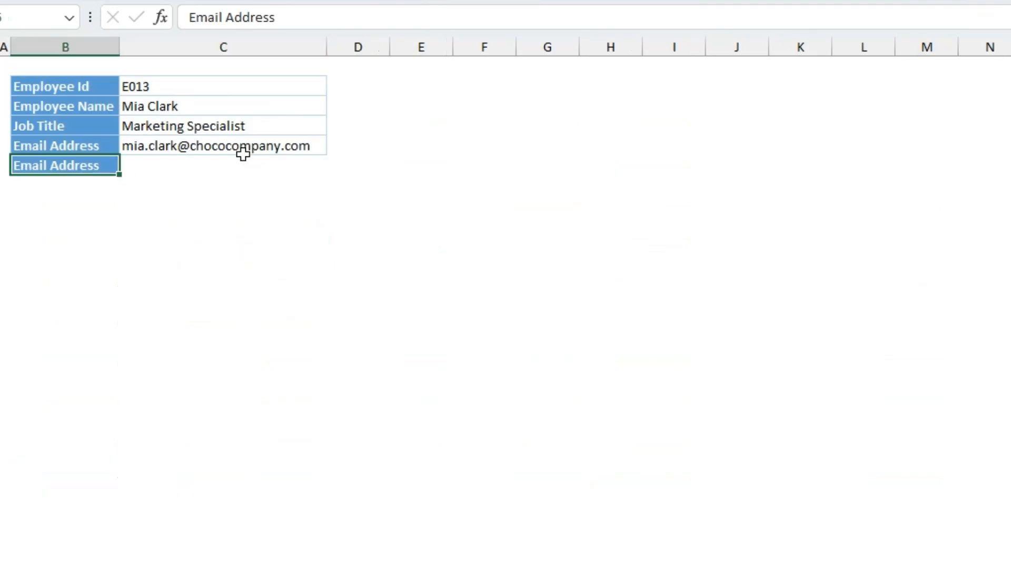
Extend the MATCH lookup value in the C3 formula to Snapshot labels B3:B6.
{"action": "left_click", "coordinate": [179, 108]}
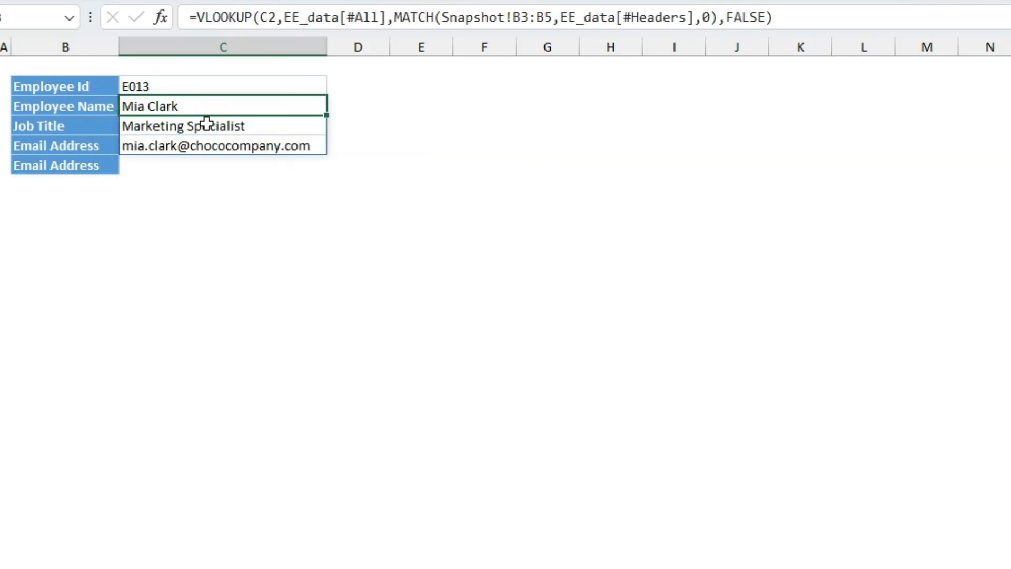
{"action": "left_click", "coordinate": [541, 21]}
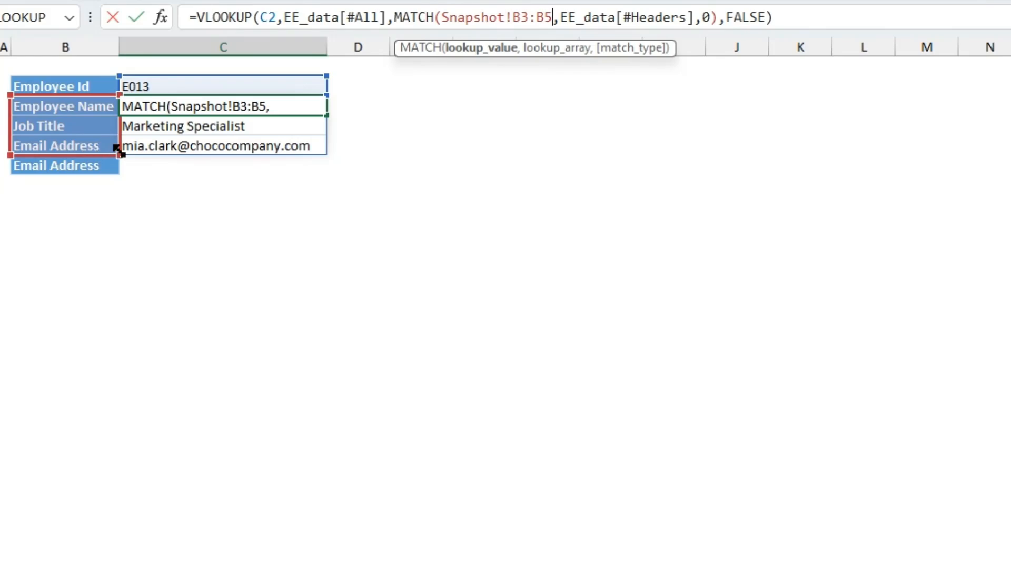
{"action": "left_click_drag", "start_coordinate": [119, 153], "coordinate": [114, 166]}
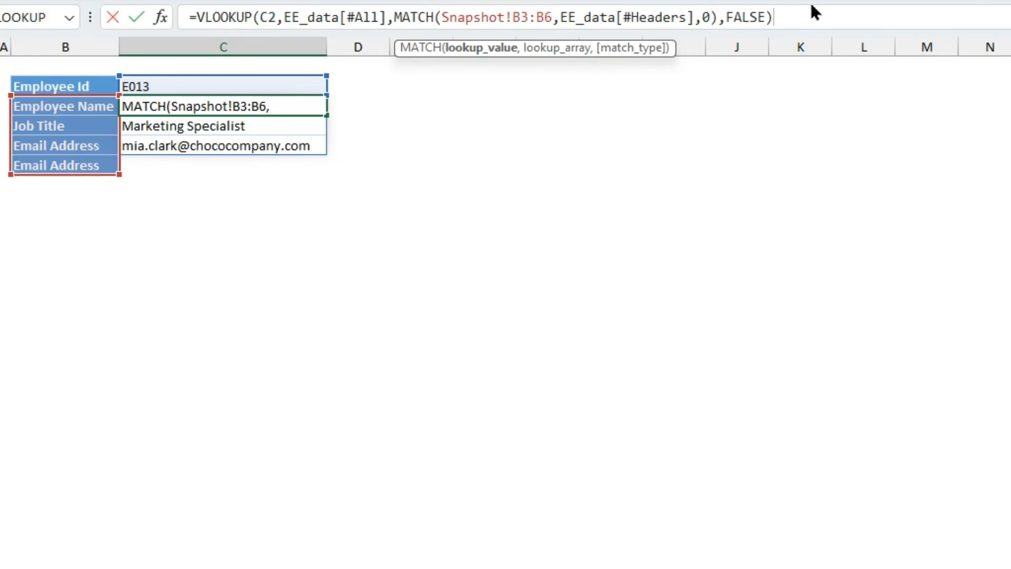
{"action": "key", "text": "Return"}
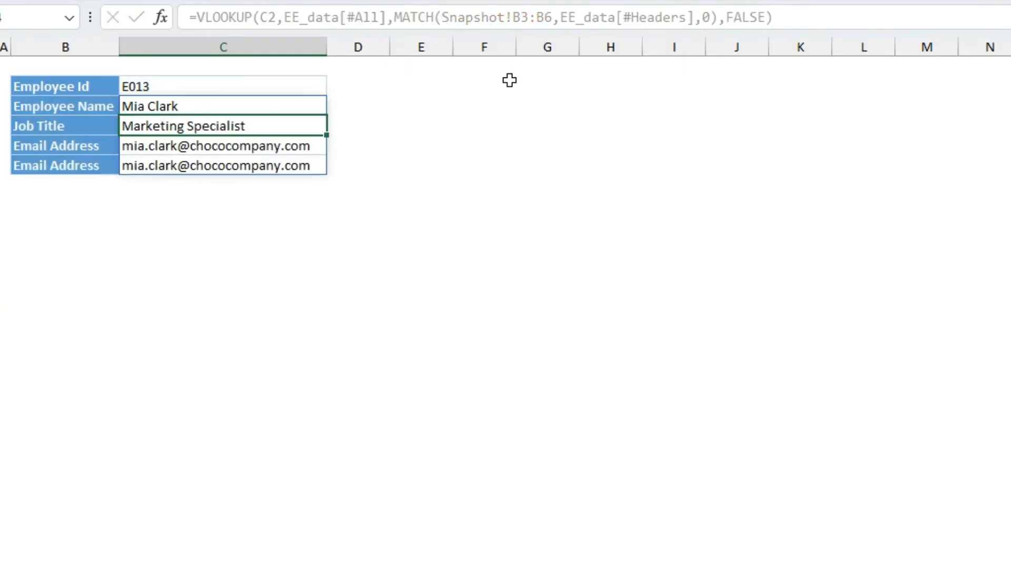
Replace the label in B6 of the Snapshot sheet with the Joining Date header copied from the employee table.
{"action": "left_click", "coordinate": [79, 167]}
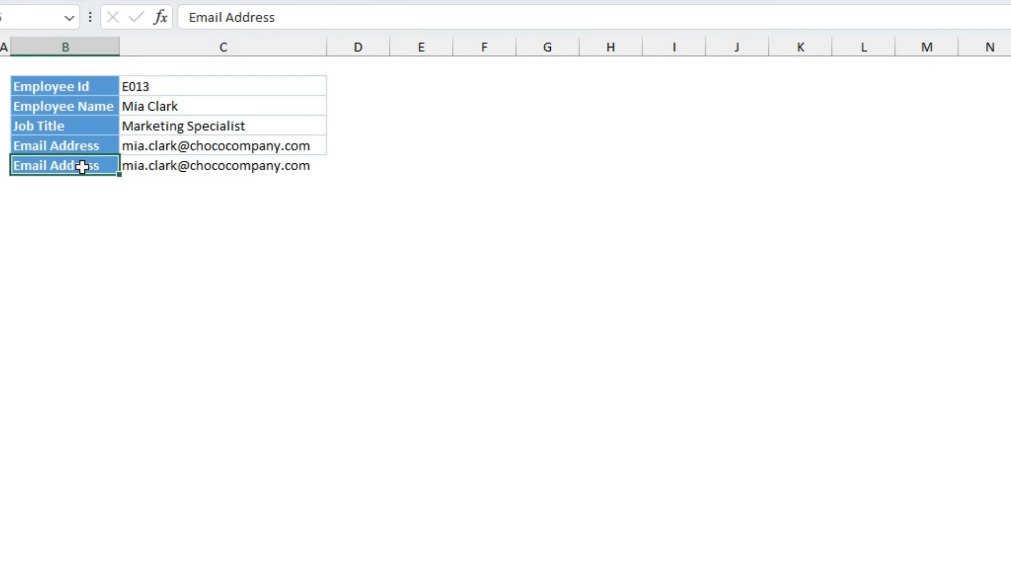
{"action": "left_click", "coordinate": [246, 565]}
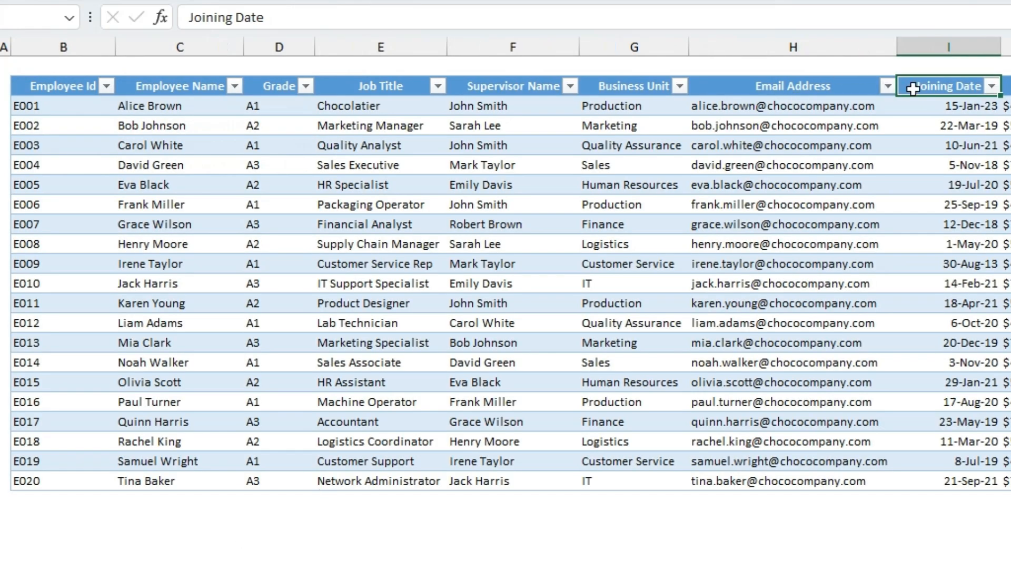
{"action": "key", "text": "ctrl+c"}
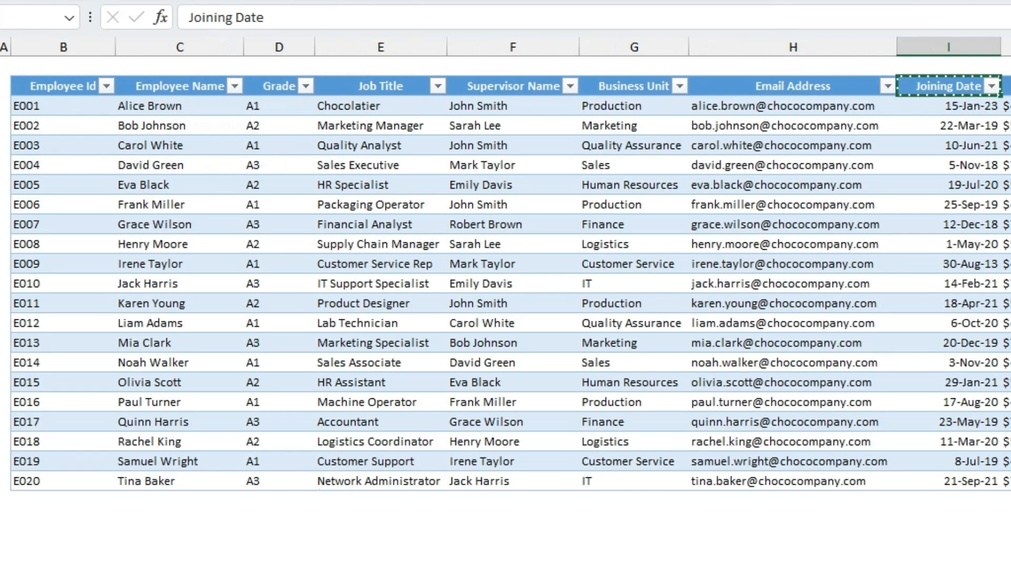
{"action": "left_click", "coordinate": [190, 566]}
{"action": "key", "text": "ctrl+v"}
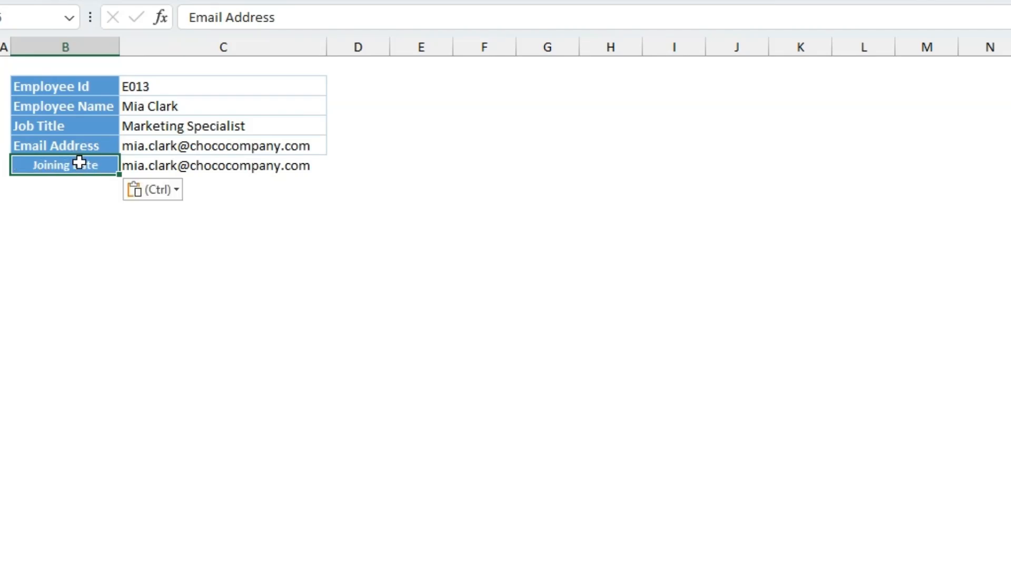
Apply the day-month-year date format to the Joining Date result in C6.
{"action": "left_click", "coordinate": [264, 165]}
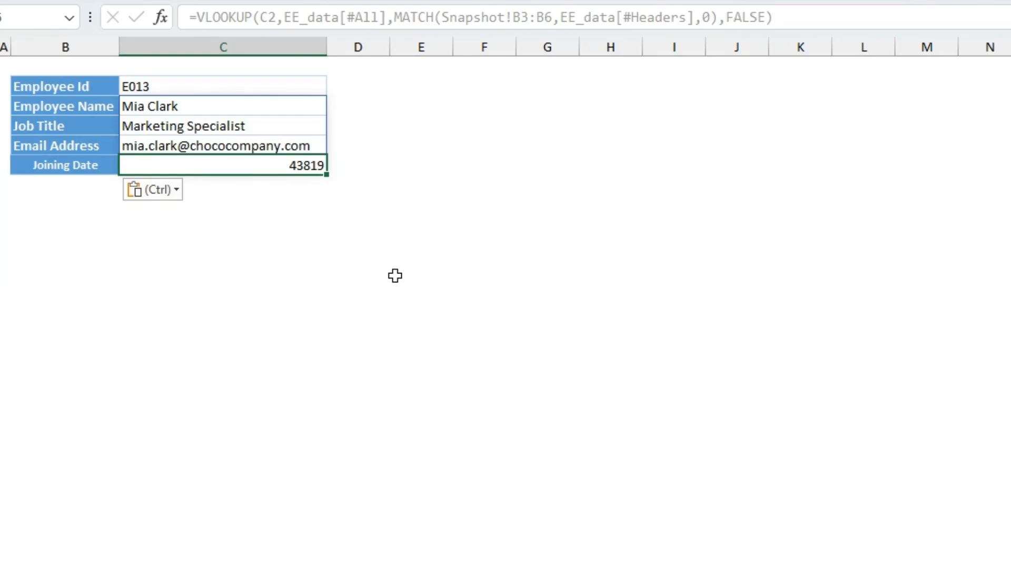
{"action": "key", "text": "ctrl+shift+3"}
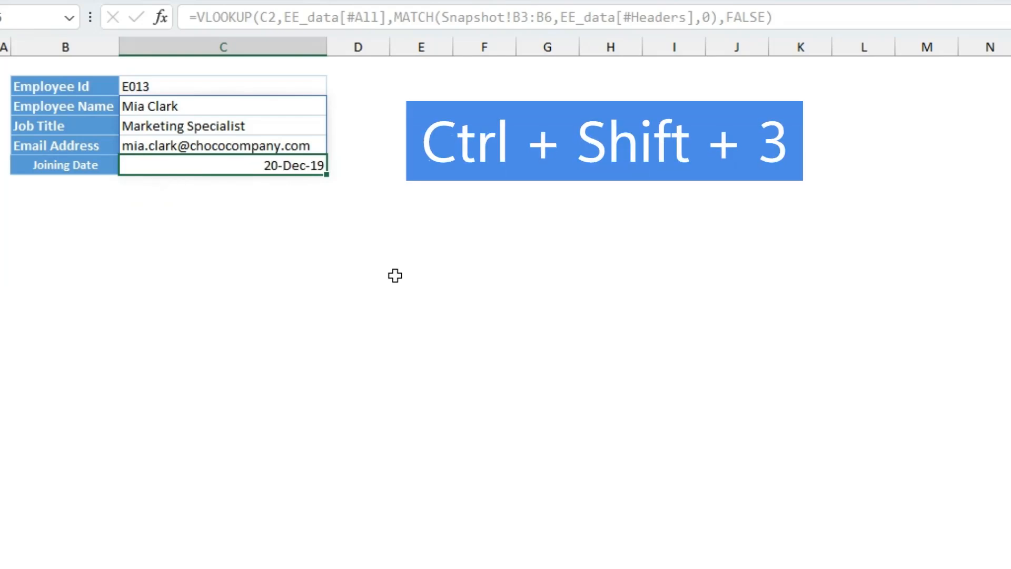
{"action": "left_click", "coordinate": [160, 241]}
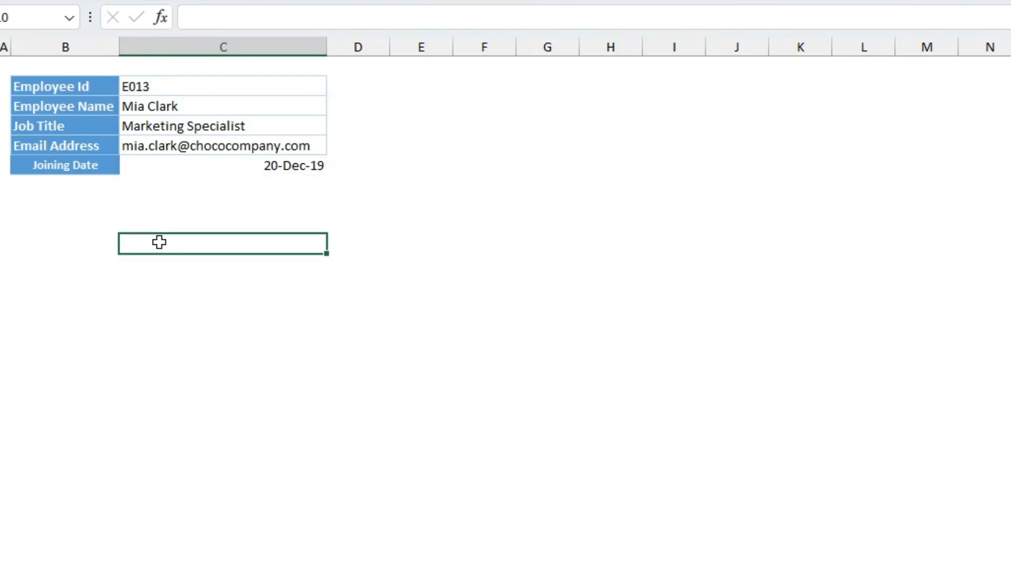